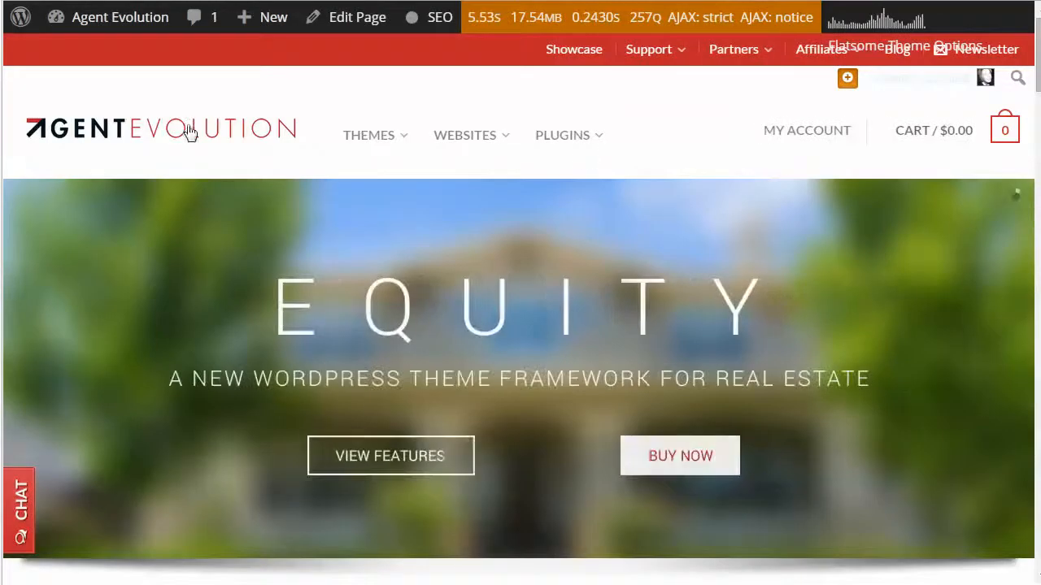
# Open the Agent Evolution account page and look through its available downloads.
pyautogui.click(805, 137)
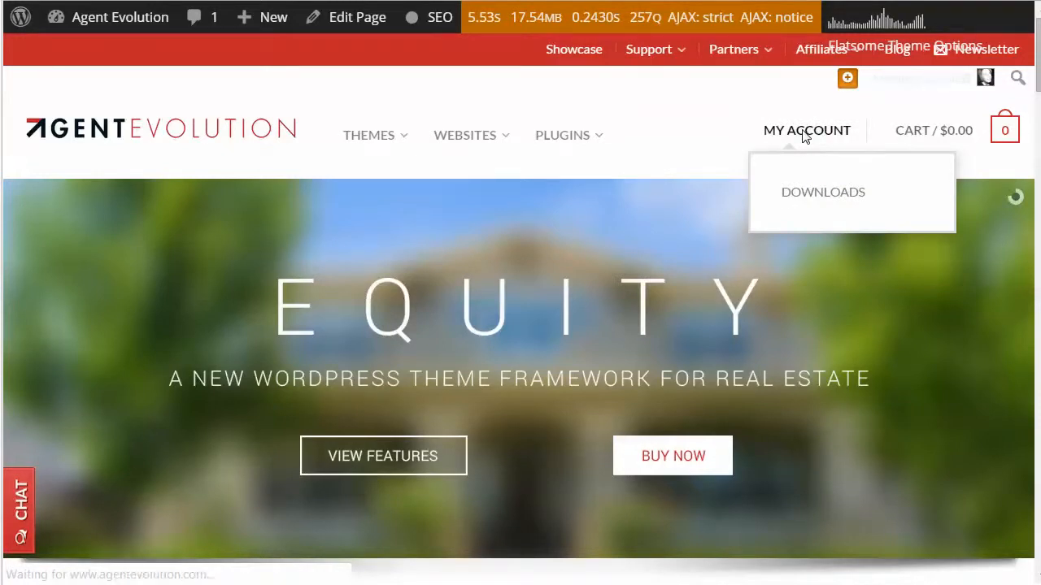
pyautogui.scroll(-3, 655, 307)
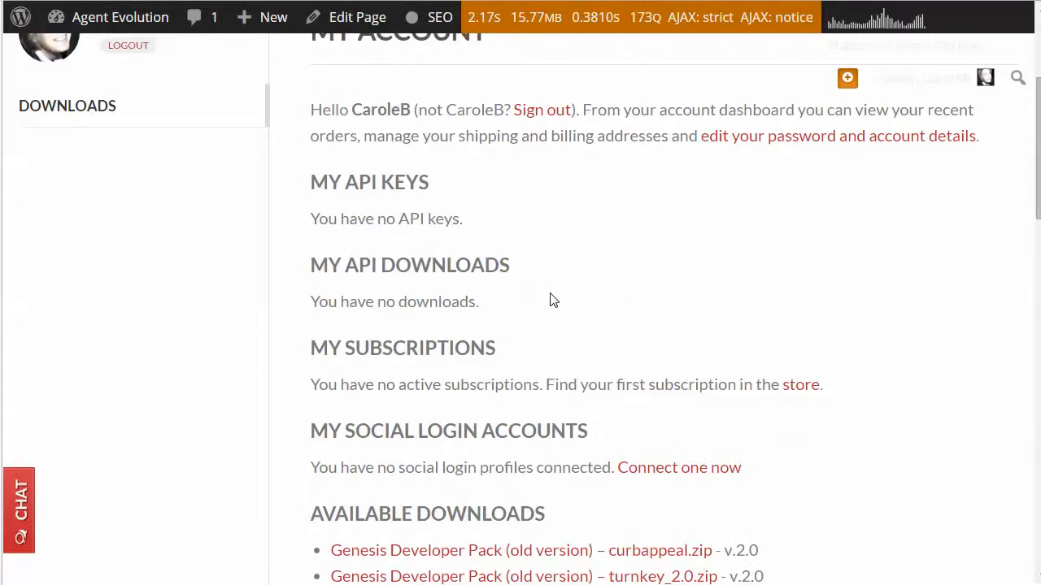
pyautogui.scroll(-2, 549, 301)
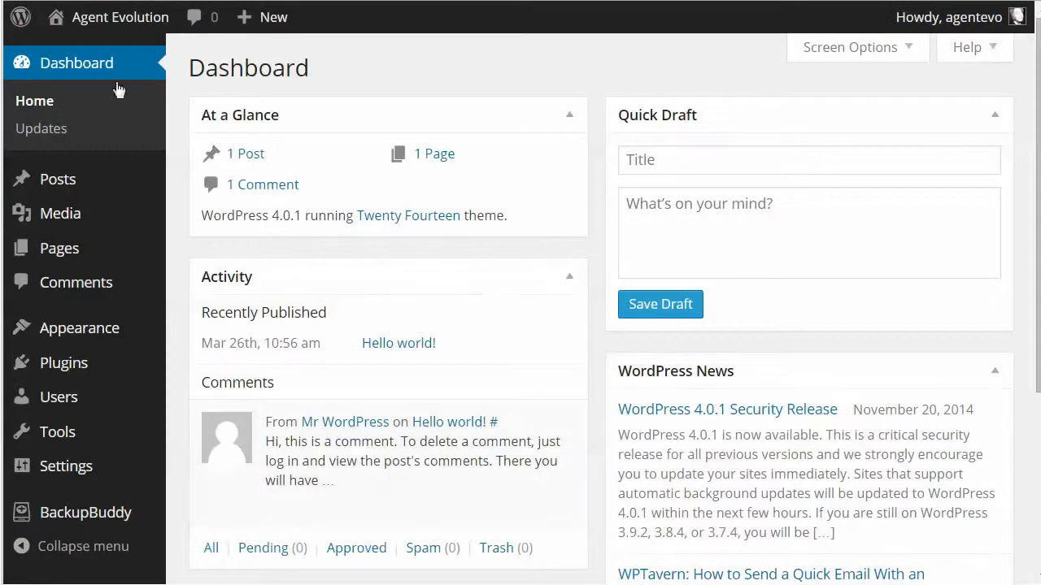
# Upload the equity.zip theme package from the Desktop folder to the WordPress site and install it.
pyautogui.moveTo(62, 333)
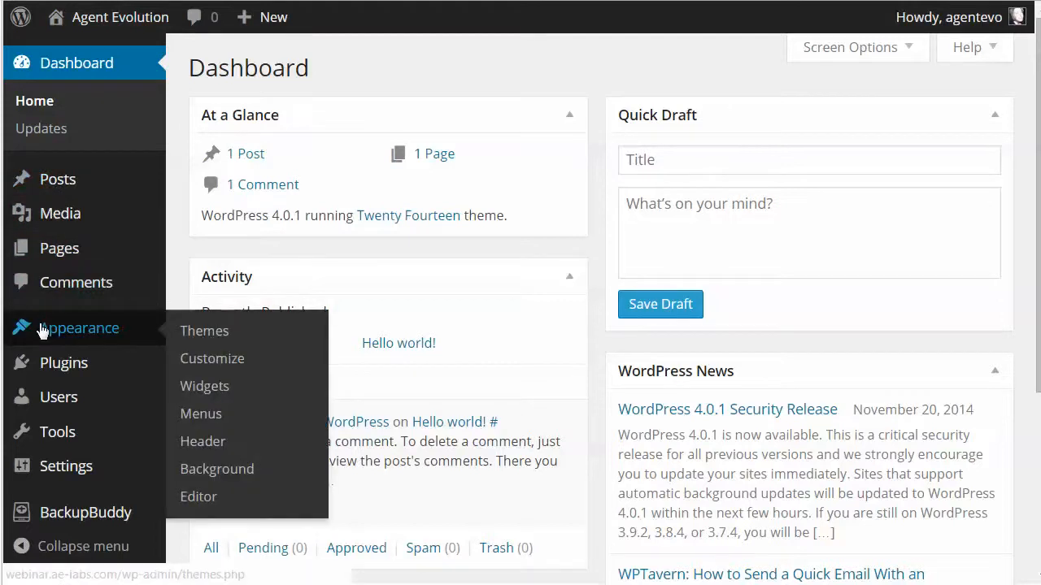
pyautogui.click(205, 332)
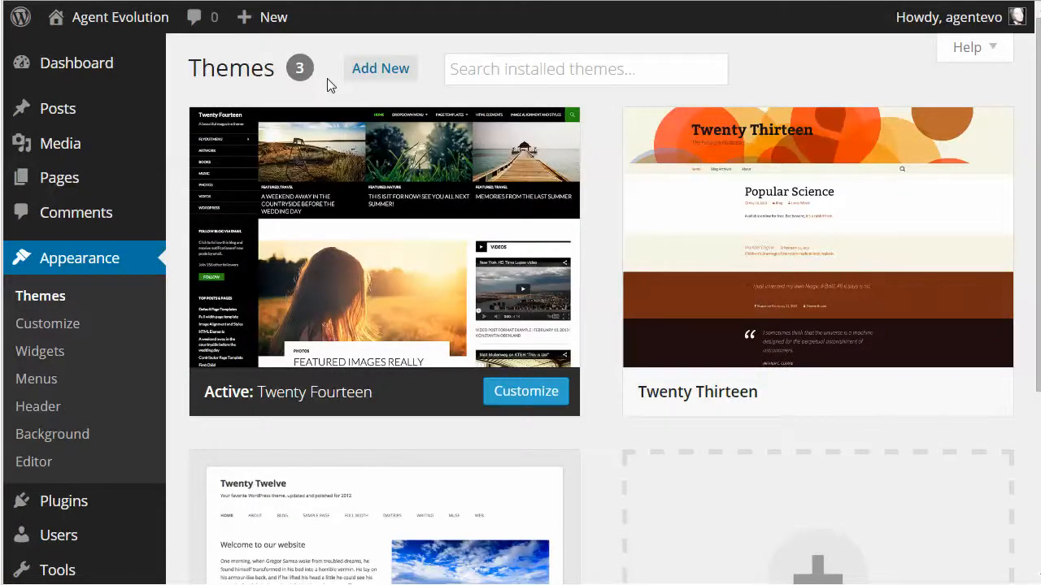
pyautogui.click(376, 69)
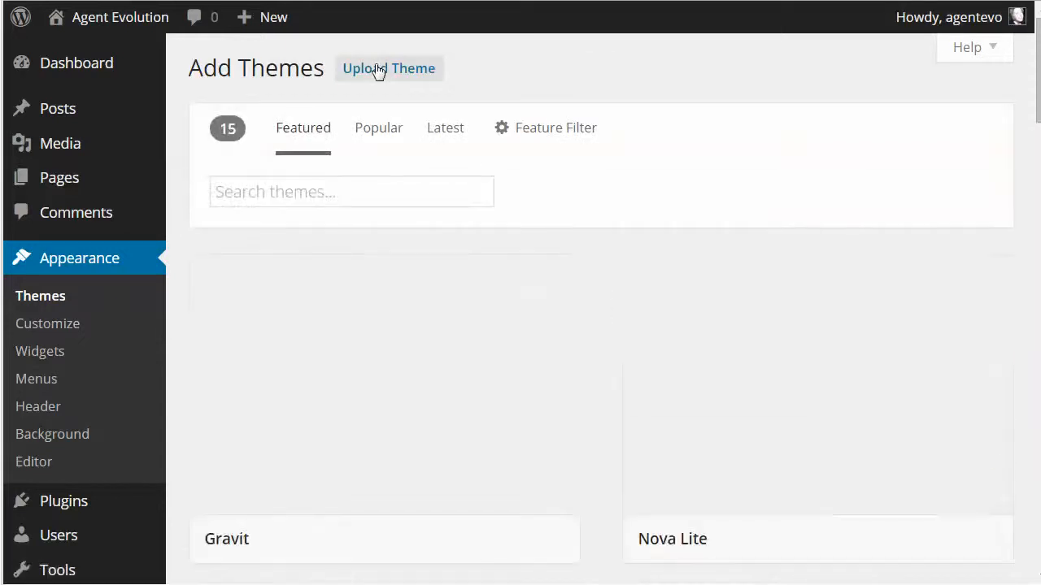
pyautogui.click(378, 70)
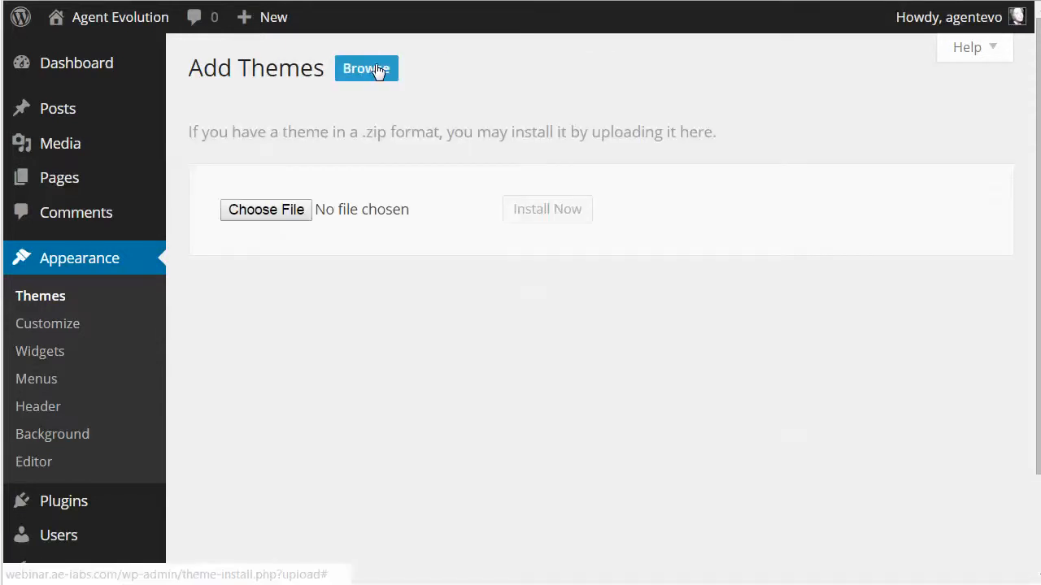
pyautogui.click(250, 211)
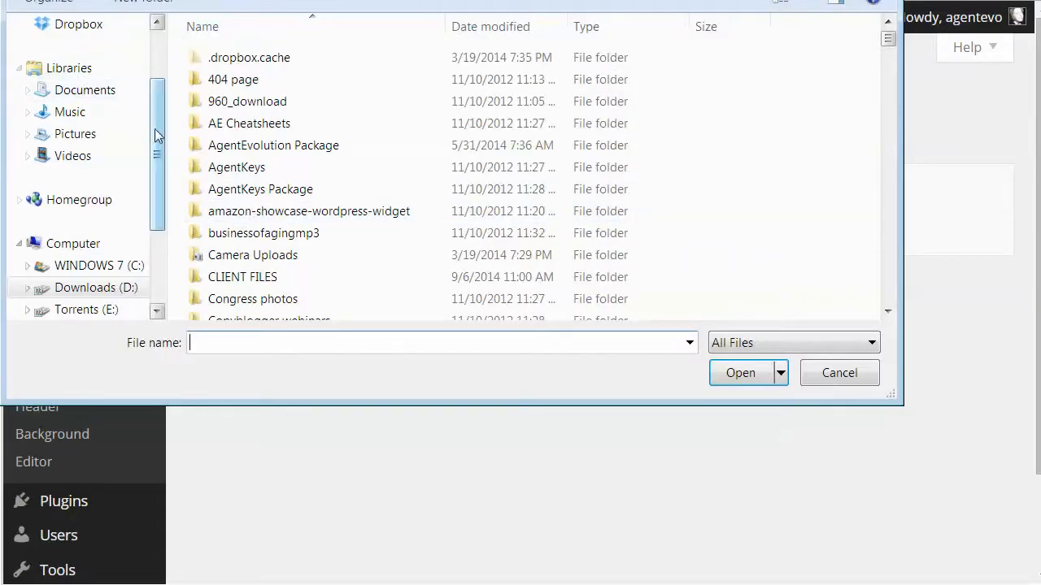
pyautogui.scroll(2, 154, 129)
pyautogui.click(67, 57)
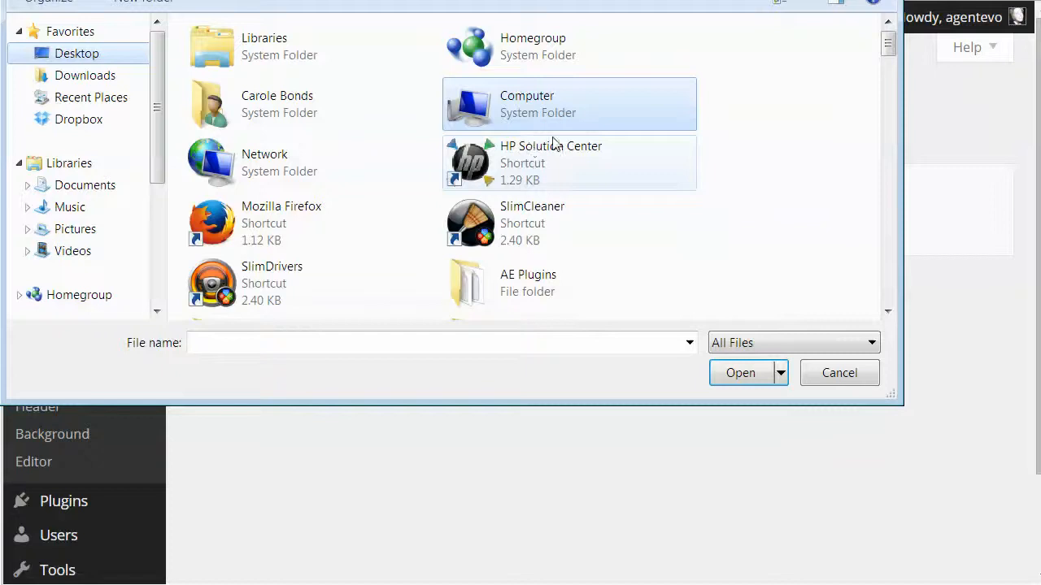
pyautogui.moveTo(888, 40); pyautogui.dragTo(884, 199)
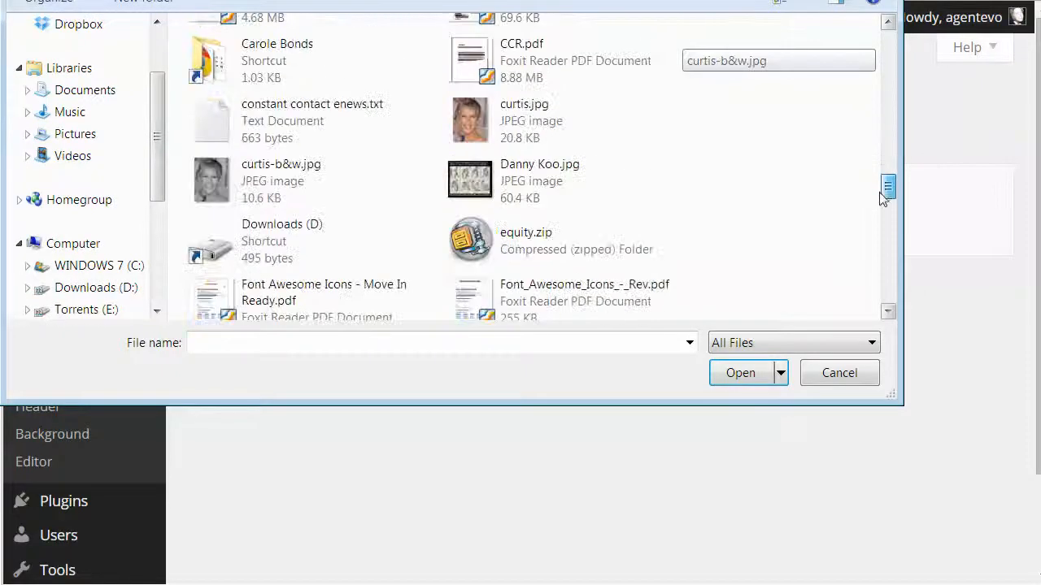
pyautogui.click(594, 238)
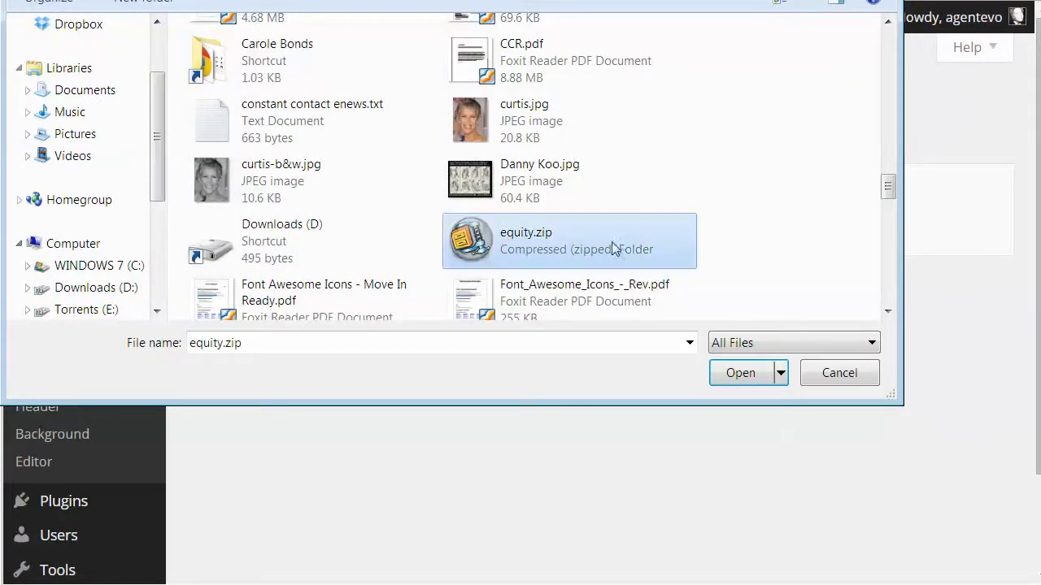
pyautogui.click(736, 374)
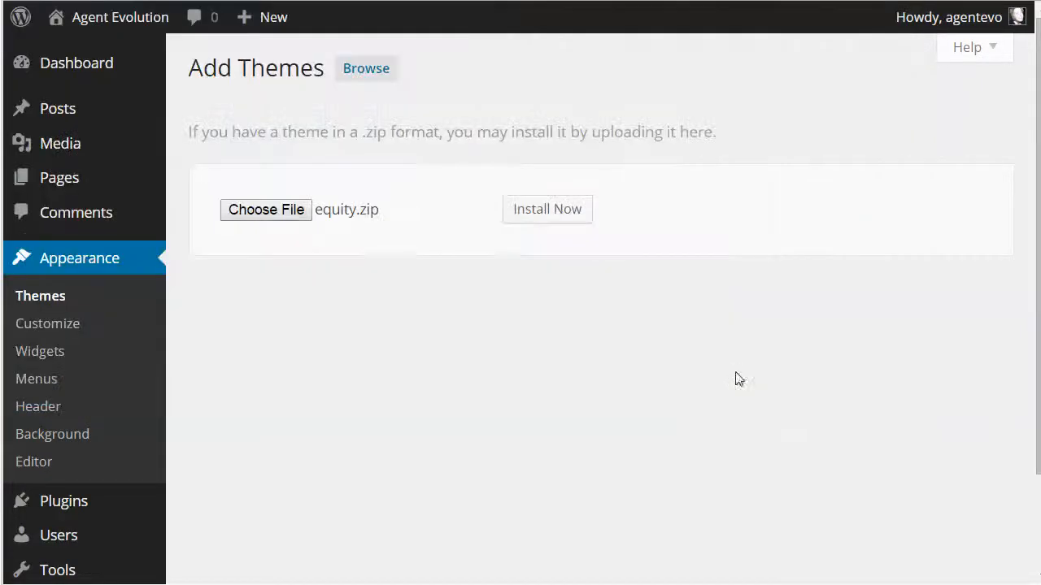
pyautogui.click(533, 211)
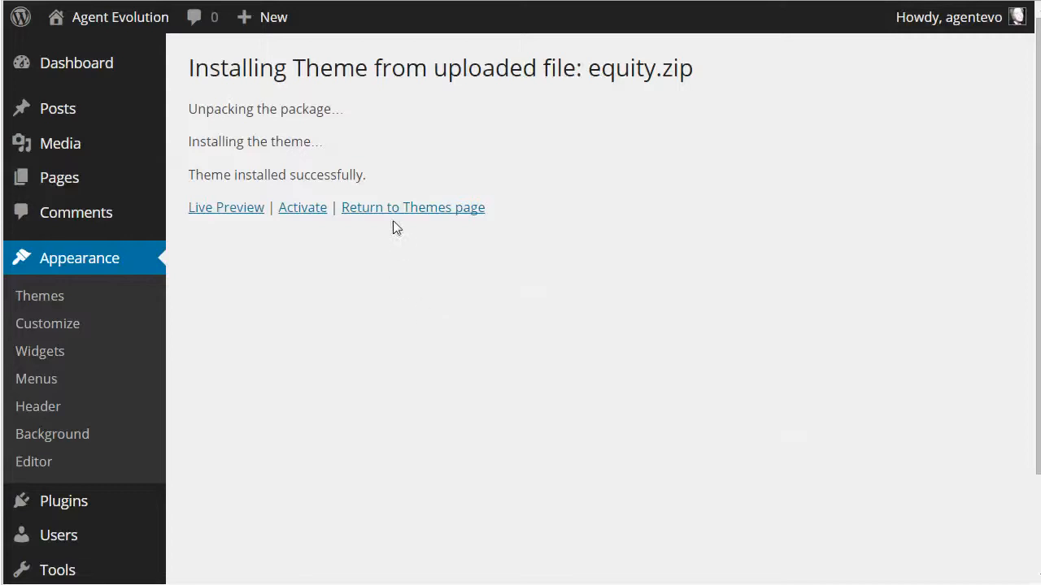
# Upload and install the picture-perfect.zip child theme from the Desktop folder and activate it on the site.
pyautogui.click(413, 213)
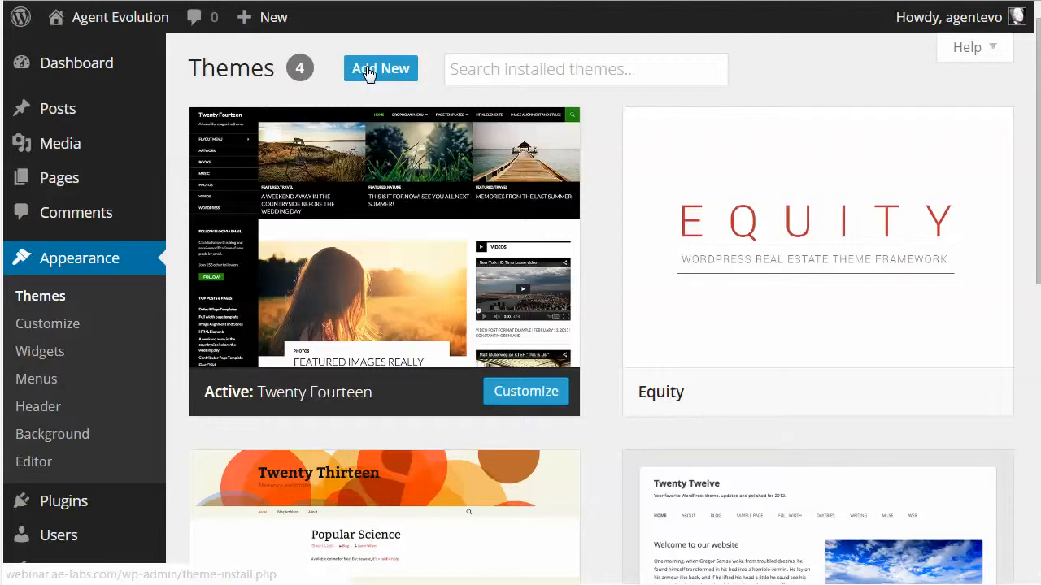
pyautogui.click(368, 72)
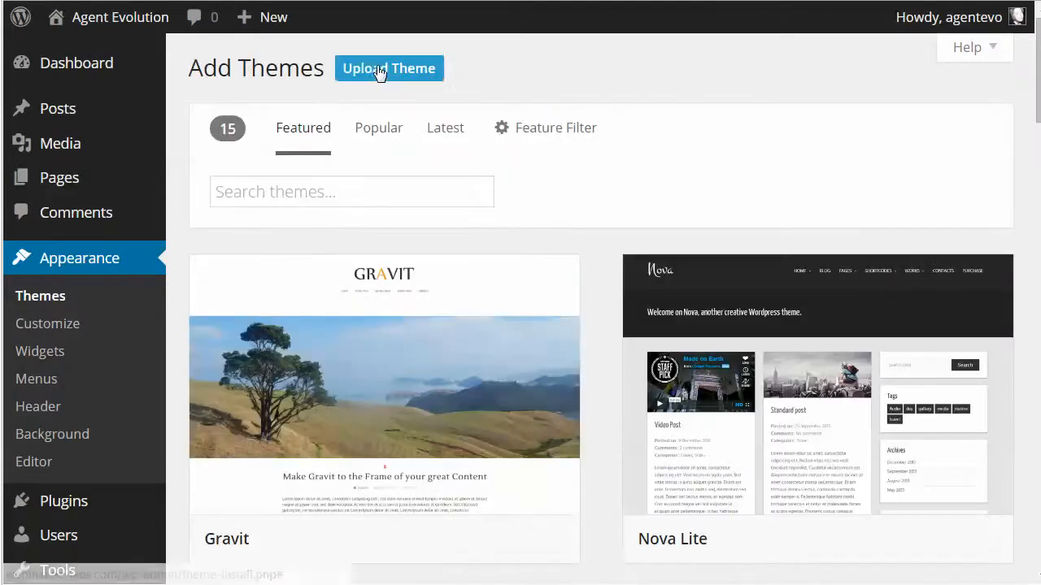
pyautogui.click(378, 70)
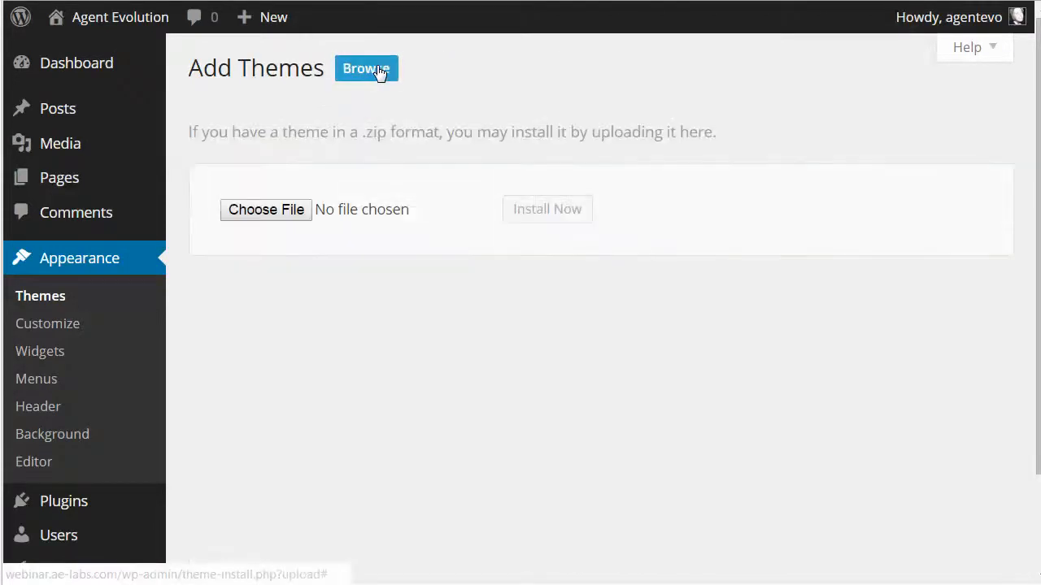
pyautogui.click(268, 210)
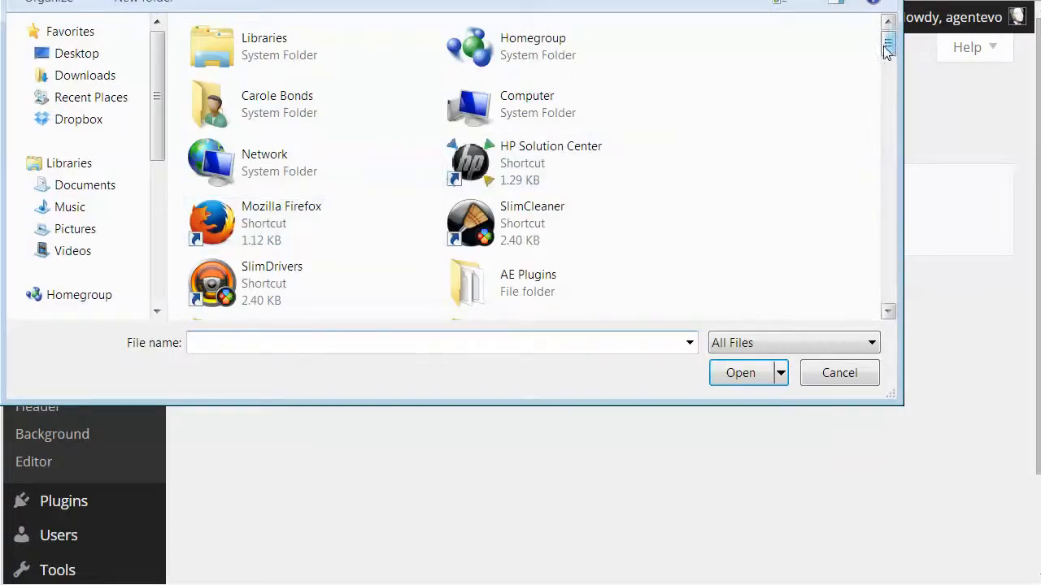
pyautogui.moveTo(887, 49); pyautogui.dragTo(867, 244)
pyautogui.click(498, 194)
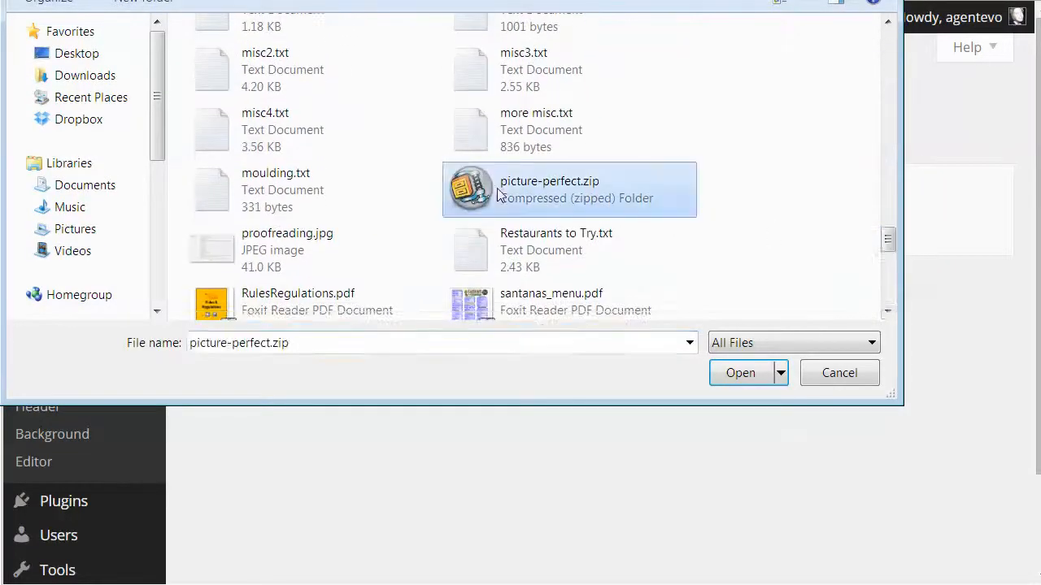
pyautogui.click(740, 374)
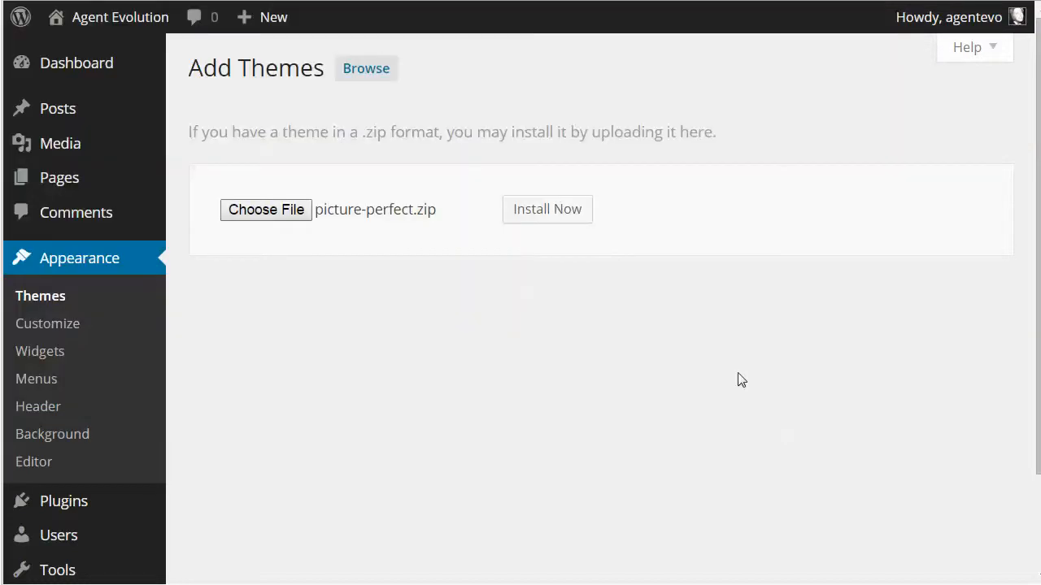
pyautogui.click(536, 213)
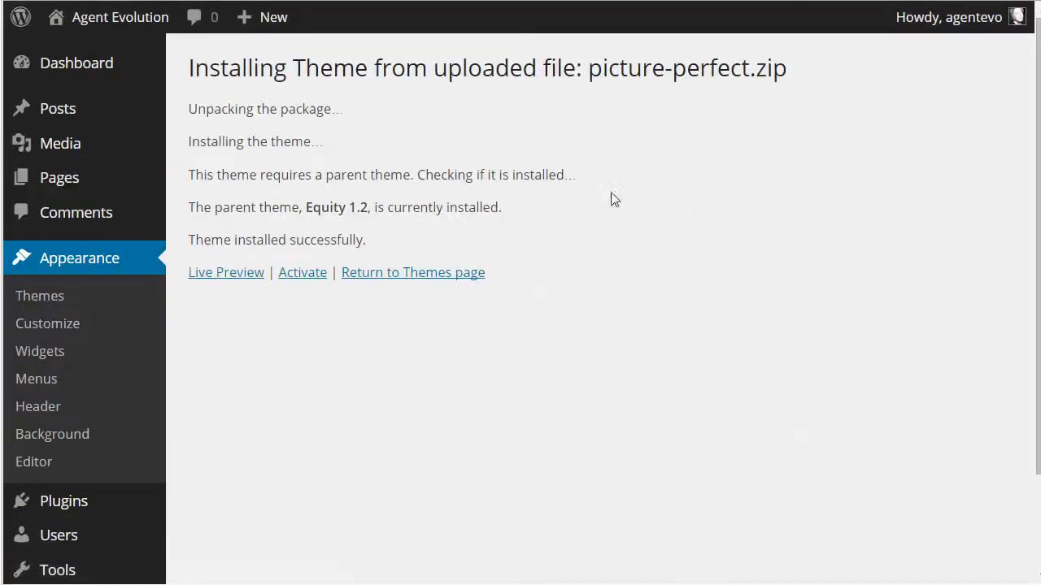
pyautogui.click(299, 276)
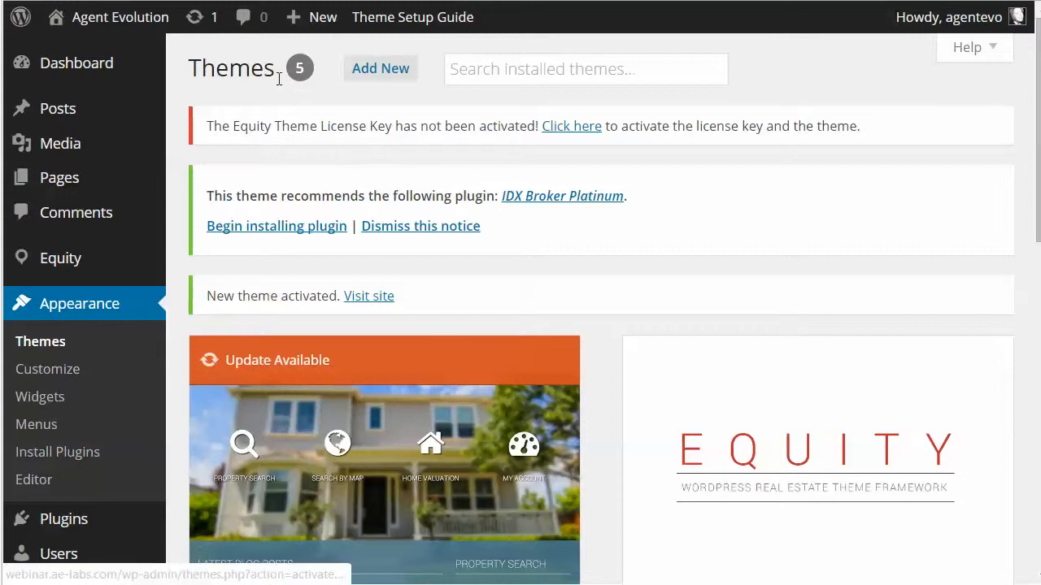
# Switch to the site's front end, reload it and review the home page from top to bottom.
pyautogui.hotkey('ctrl', 'Tab')
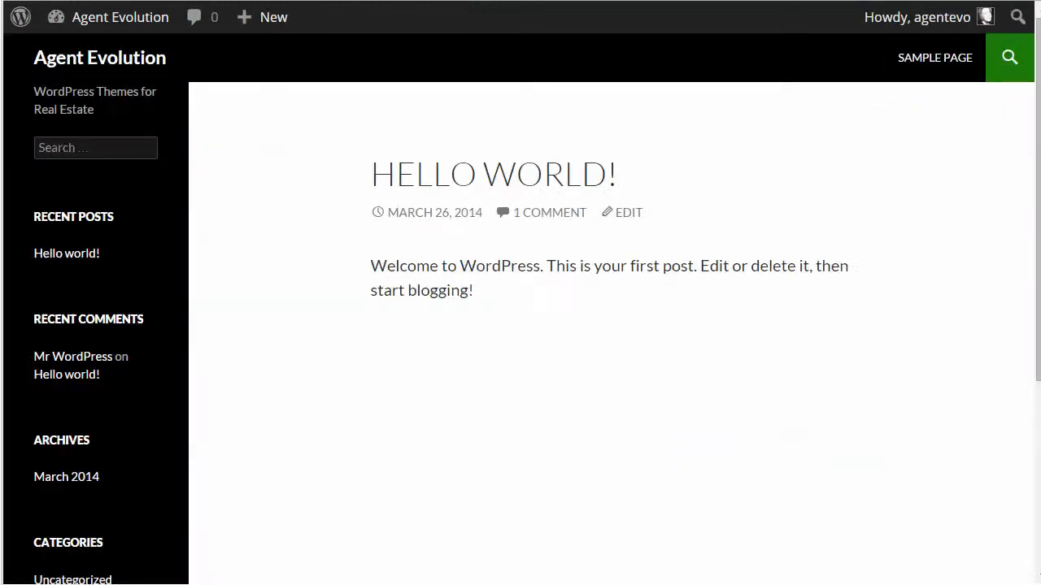
pyautogui.press('F5')
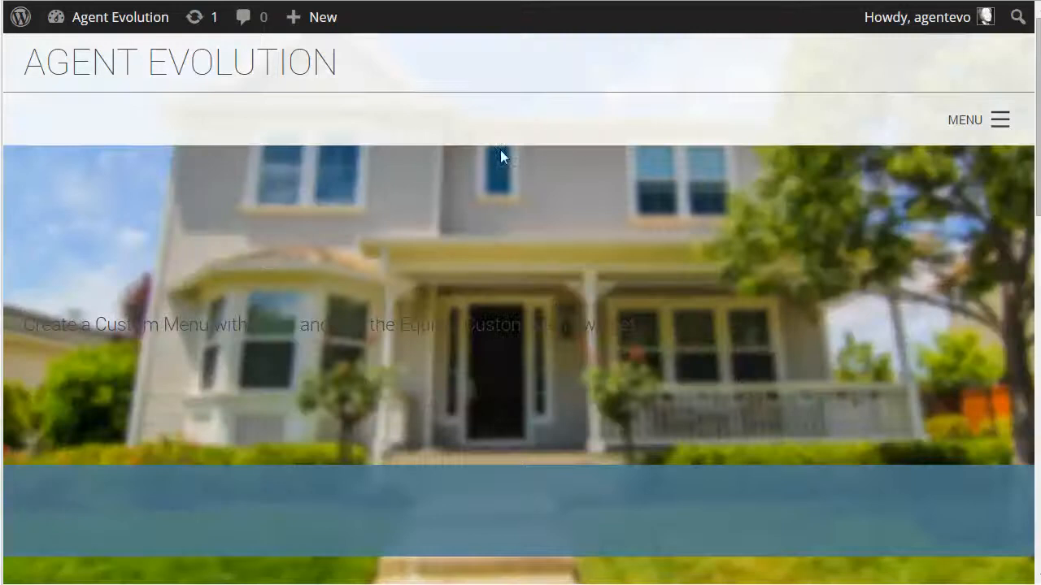
pyautogui.scroll(-8, 597, 235)
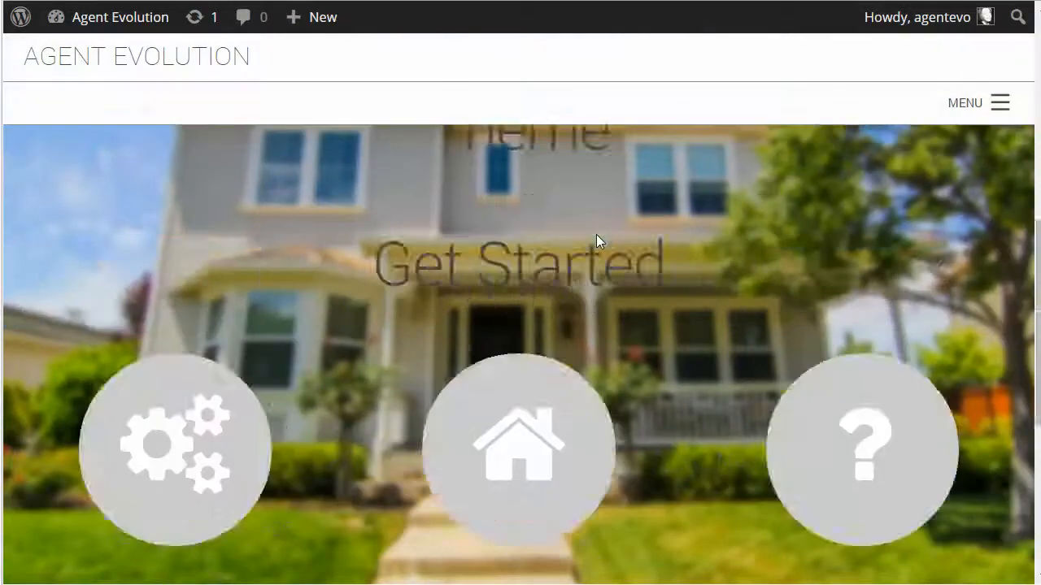
pyautogui.scroll(-2, 596, 241)
pyautogui.scroll(5, 596, 242)
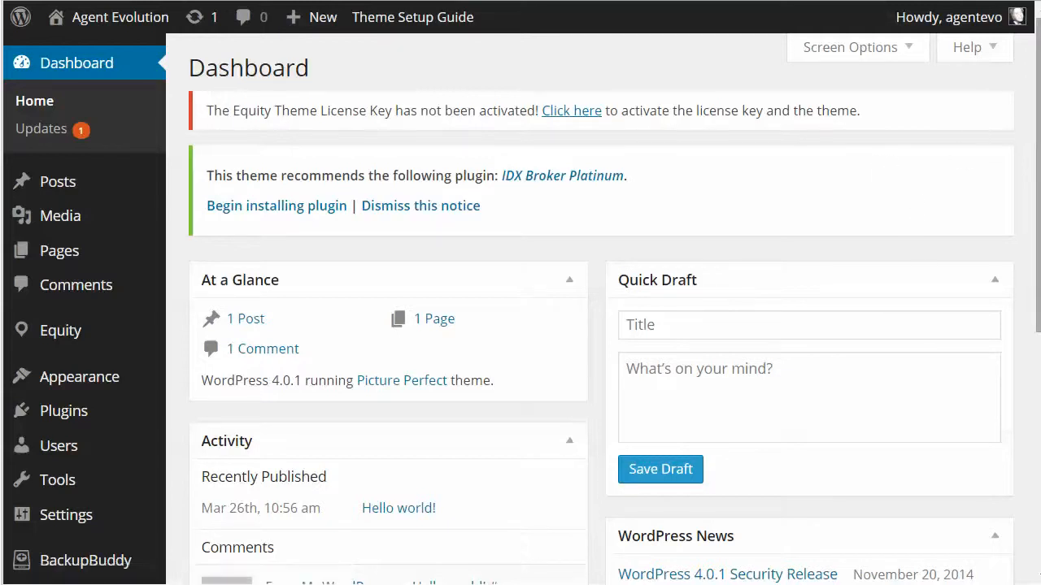
# Look through the xml folder inside the picture-perfect theme folder in Windows Explorer, then return to the WordPress dashboard.
pyautogui.click(1040, 154)
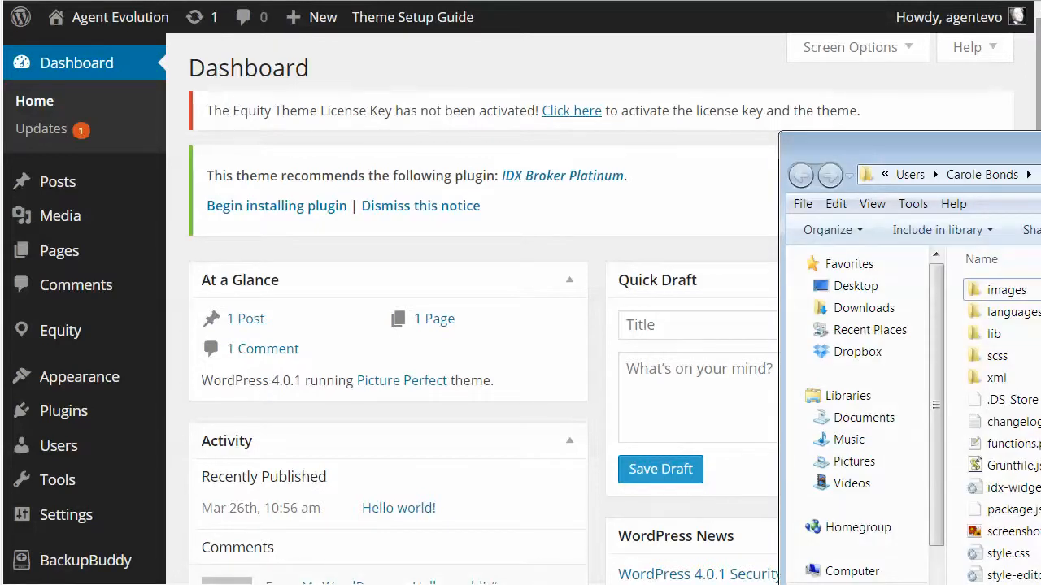
pyautogui.moveTo(1040, 154); pyautogui.dragTo(976, 93)
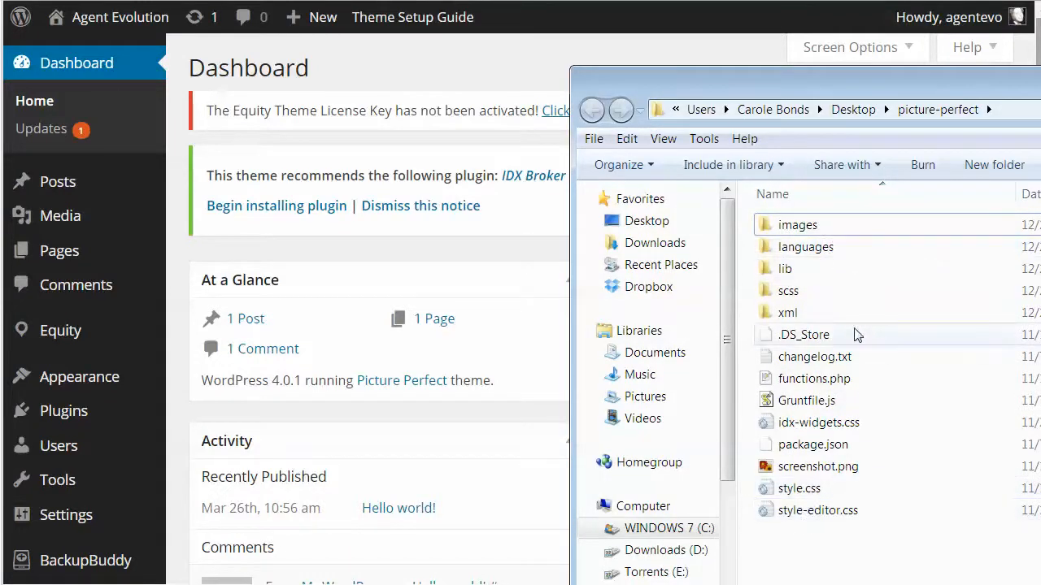
pyautogui.doubleClick(787, 314)
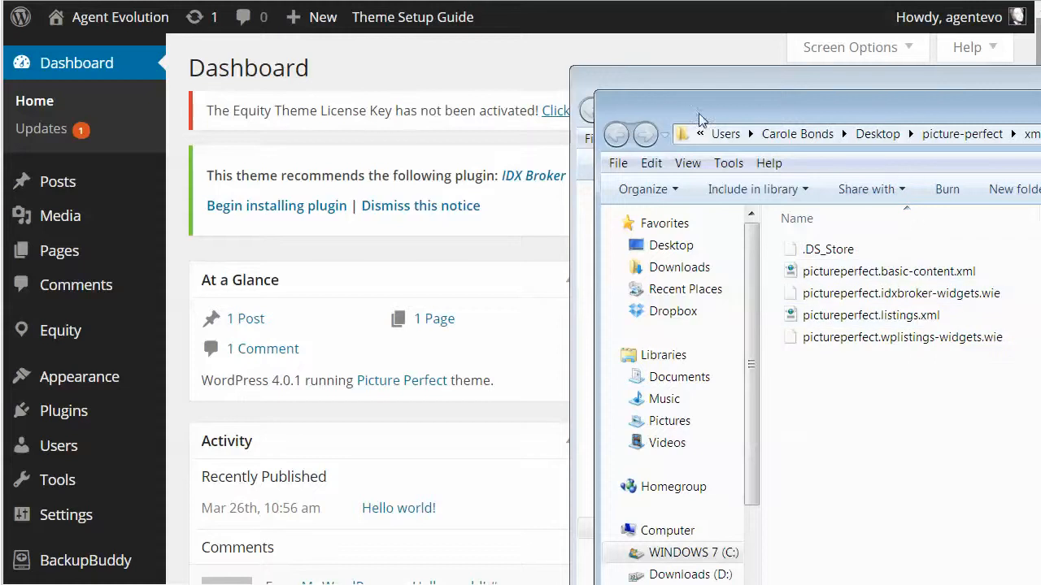
pyautogui.click(467, 73)
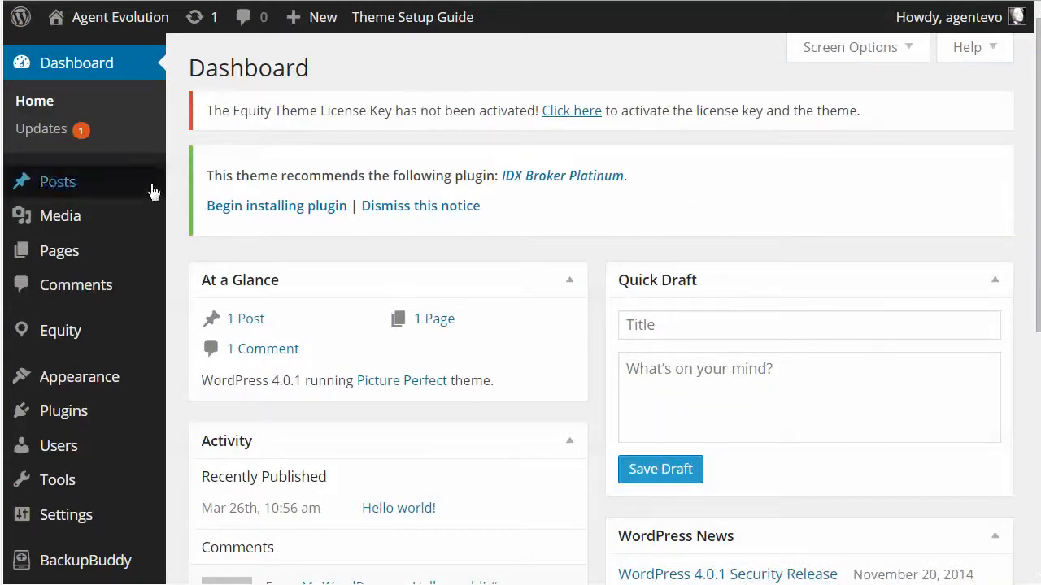
# Install the WordPress Importer plugin from the list of systems to import from.
pyautogui.scroll(-1, 175, 227)
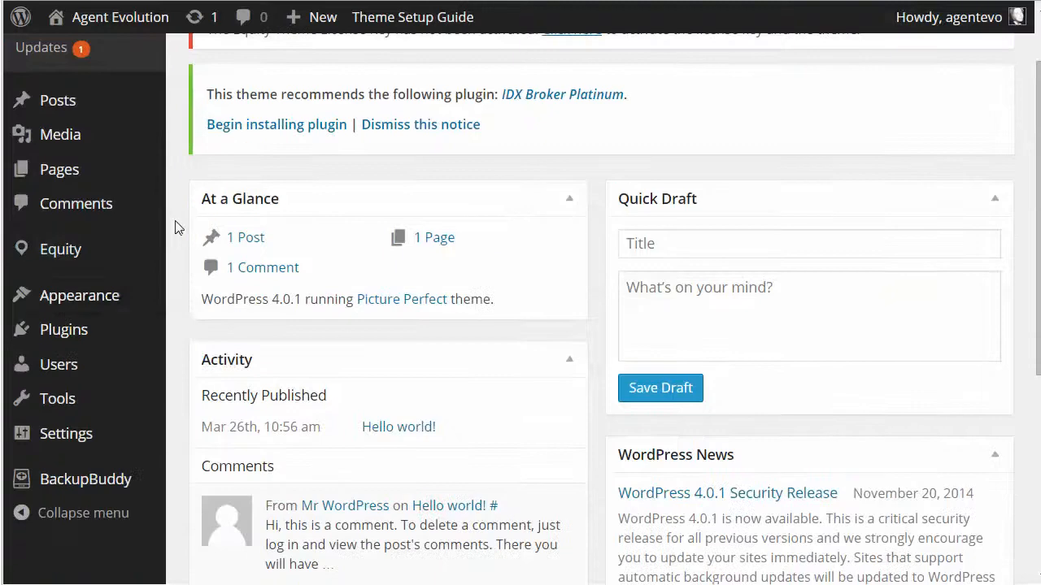
pyautogui.moveTo(81, 400)
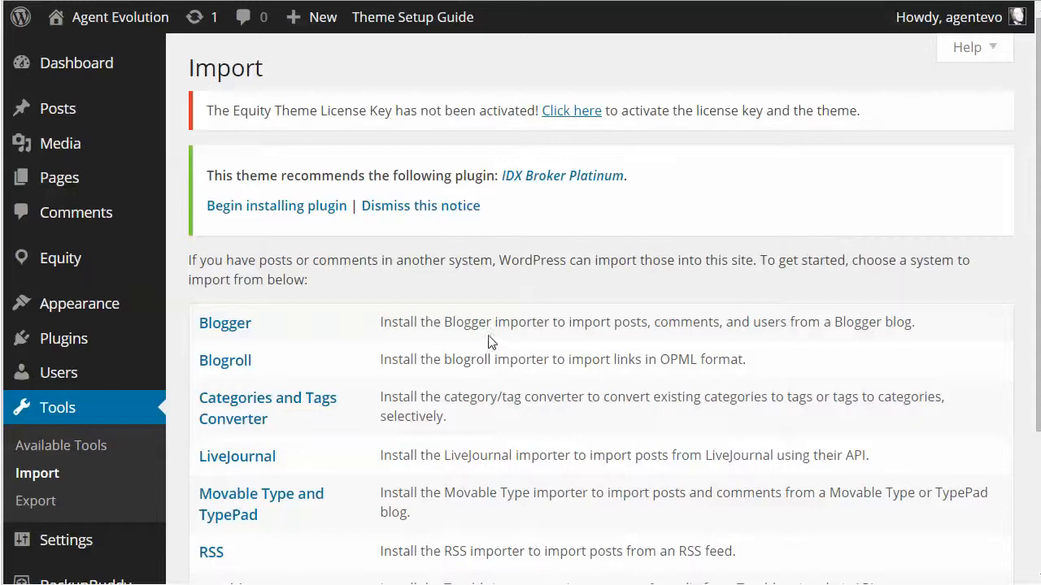
pyautogui.scroll(-3, 490, 340)
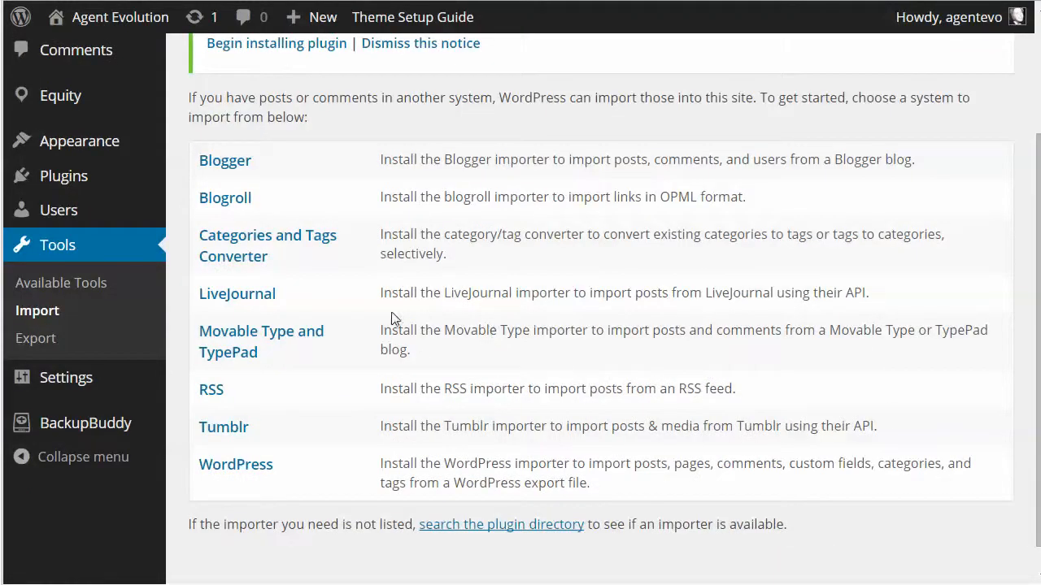
pyautogui.click(220, 466)
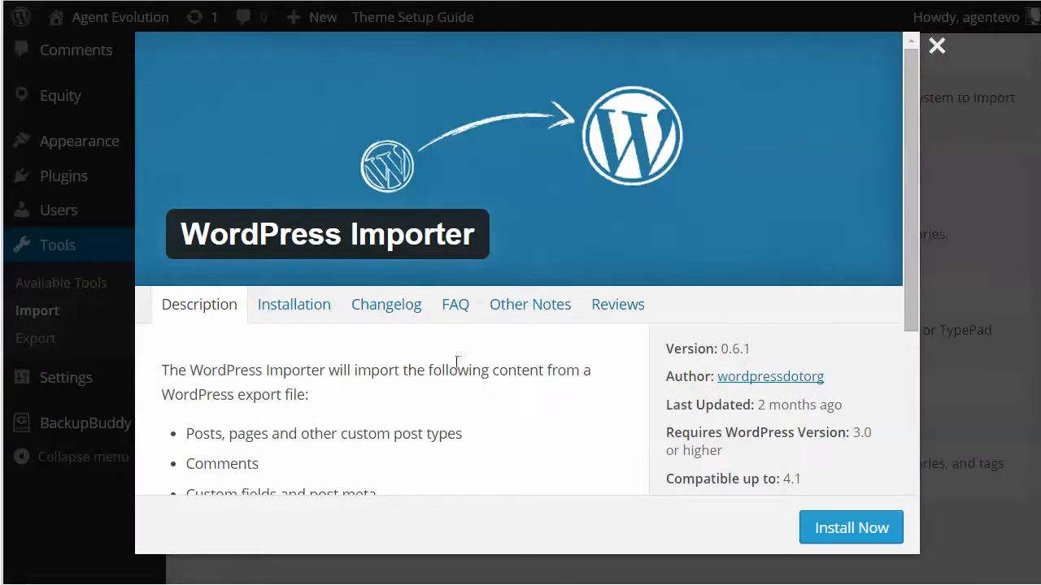
pyautogui.scroll(-1, 419, 339)
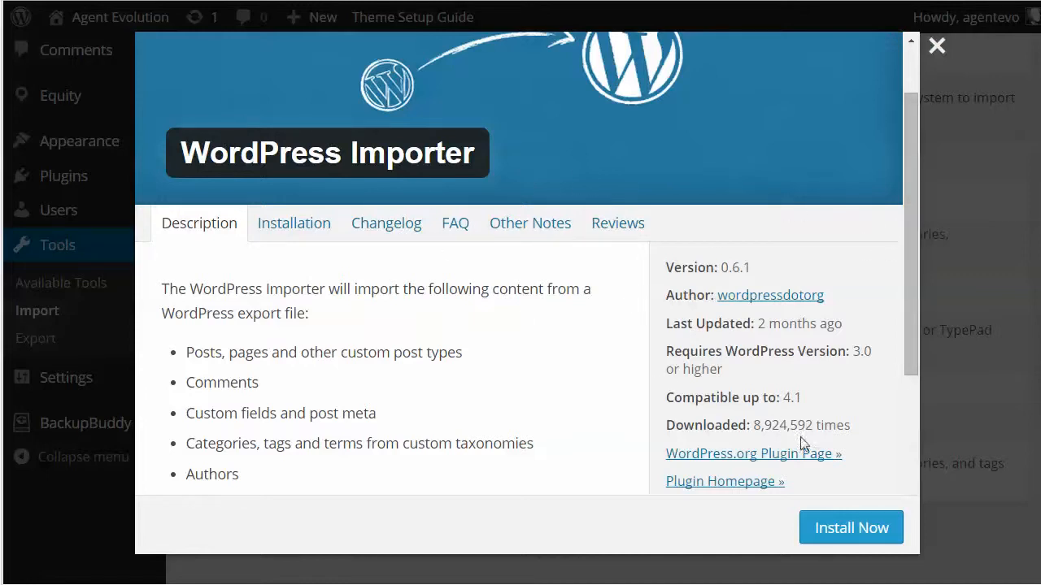
pyautogui.click(838, 530)
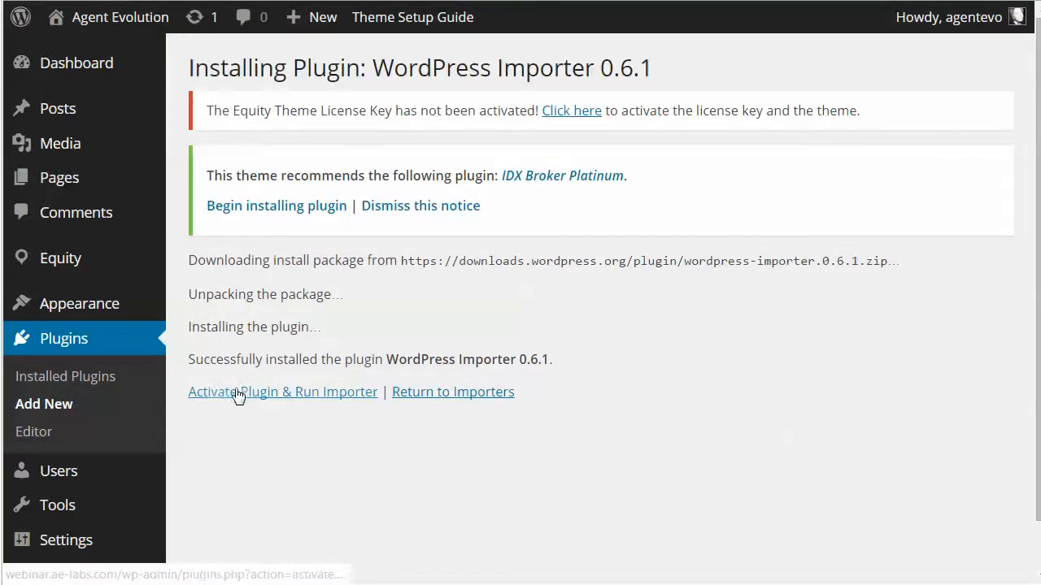
# Activate and run the WordPress Importer, then upload pictureperfect.basic-content.xml from the picture-perfect theme's xml folder.
pyautogui.click(270, 395)
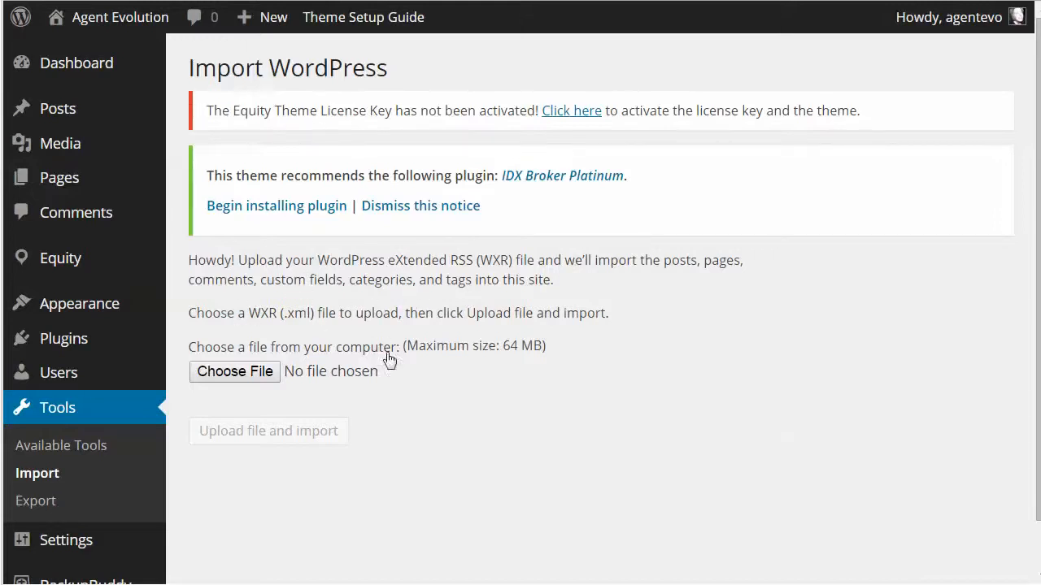
pyautogui.click(217, 373)
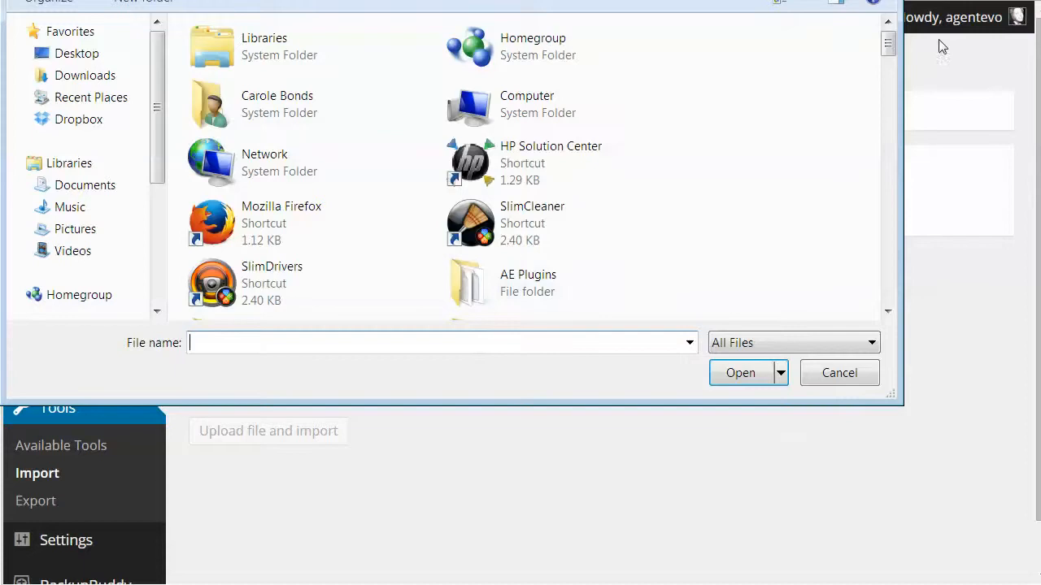
pyautogui.moveTo(889, 41); pyautogui.dragTo(869, 121)
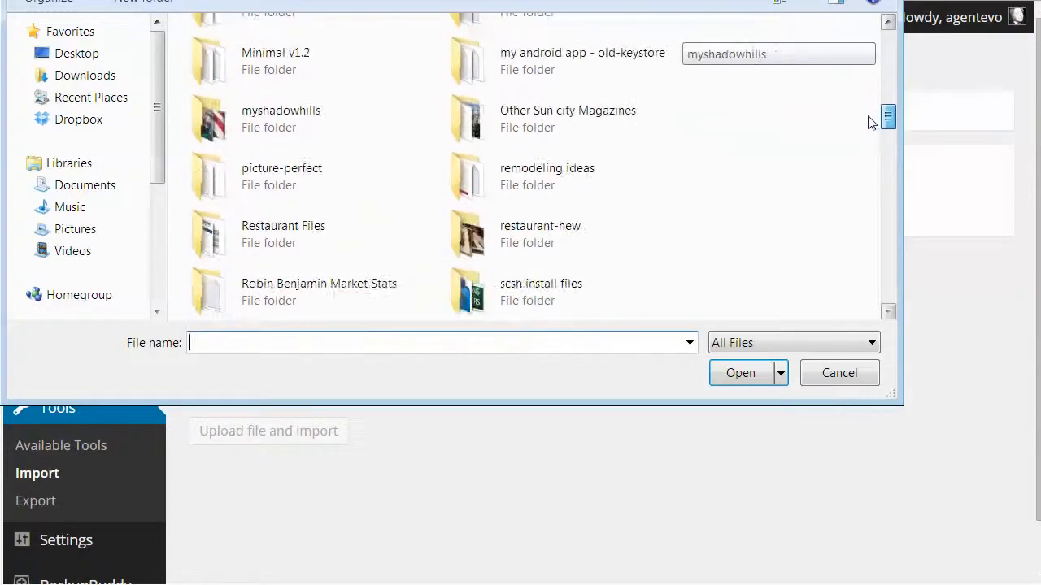
pyautogui.doubleClick(298, 165)
pyautogui.doubleClick(213, 145)
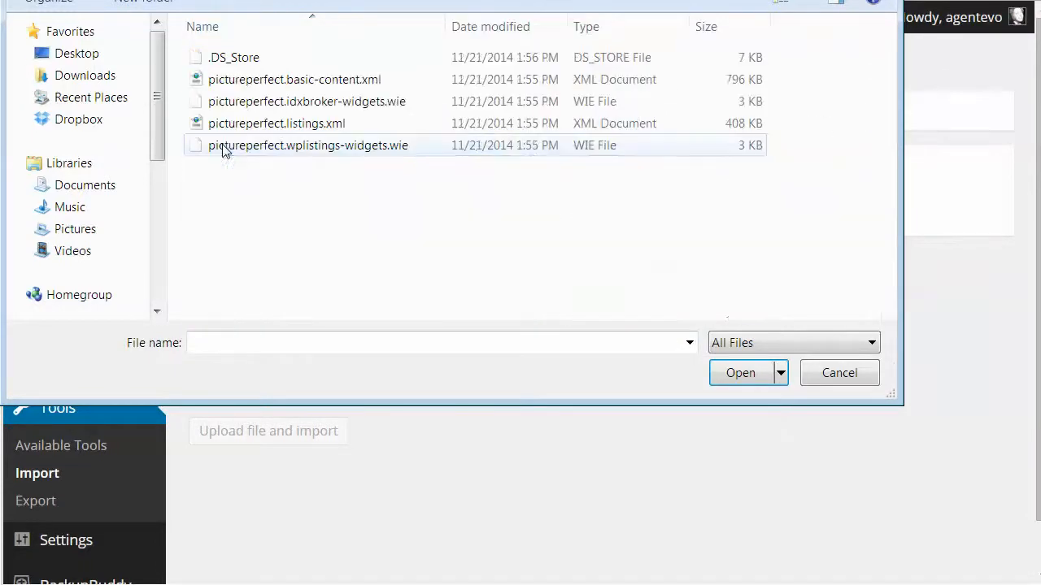
pyautogui.click(290, 82)
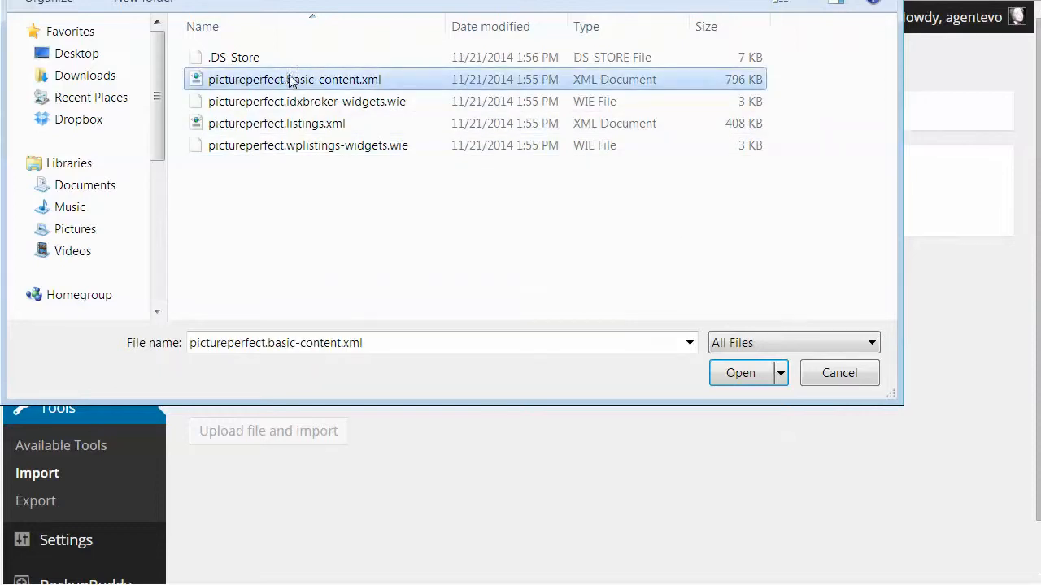
pyautogui.click(741, 376)
pyautogui.click(257, 432)
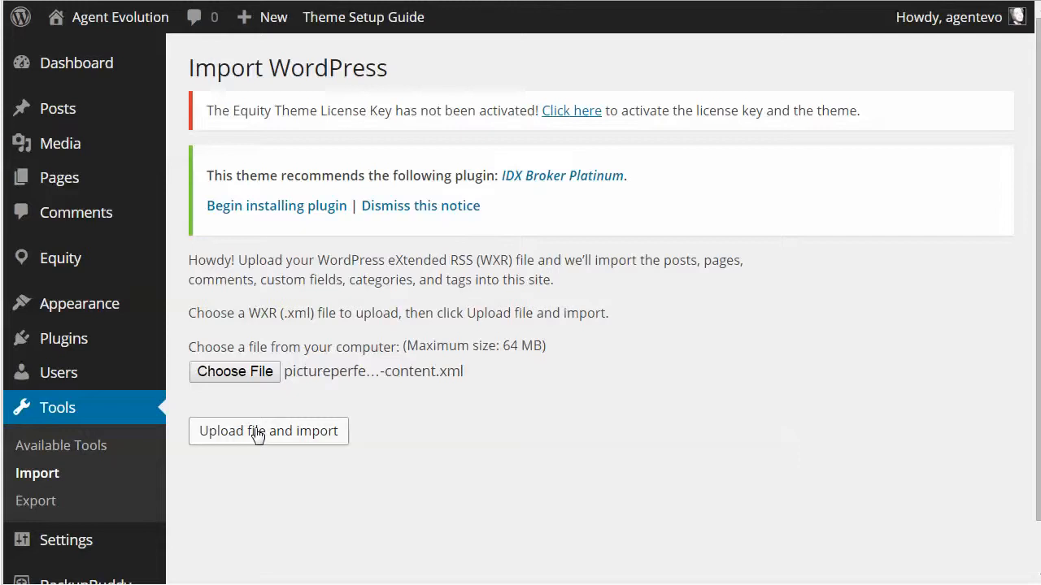
pyautogui.click(259, 435)
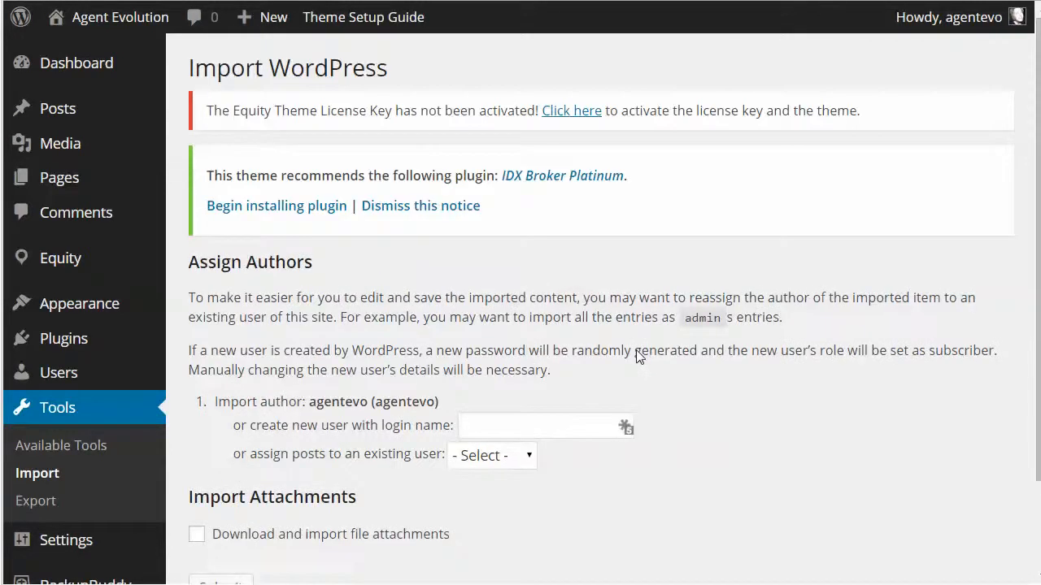
# Assign the imported posts to the existing user agentevo, include the file attachments, and submit the import.
pyautogui.scroll(-2, 728, 324)
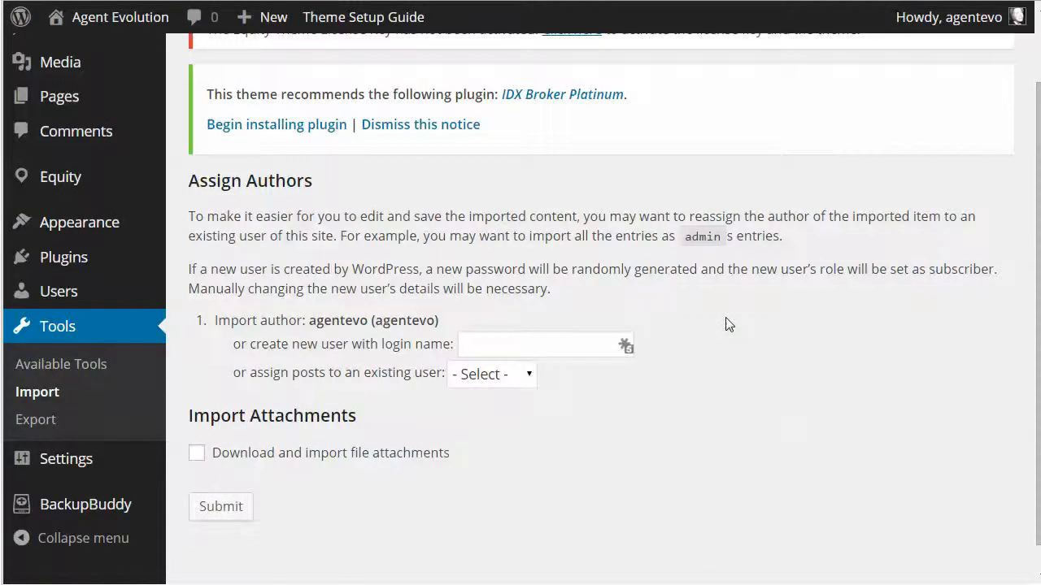
pyautogui.scroll(-1, 729, 324)
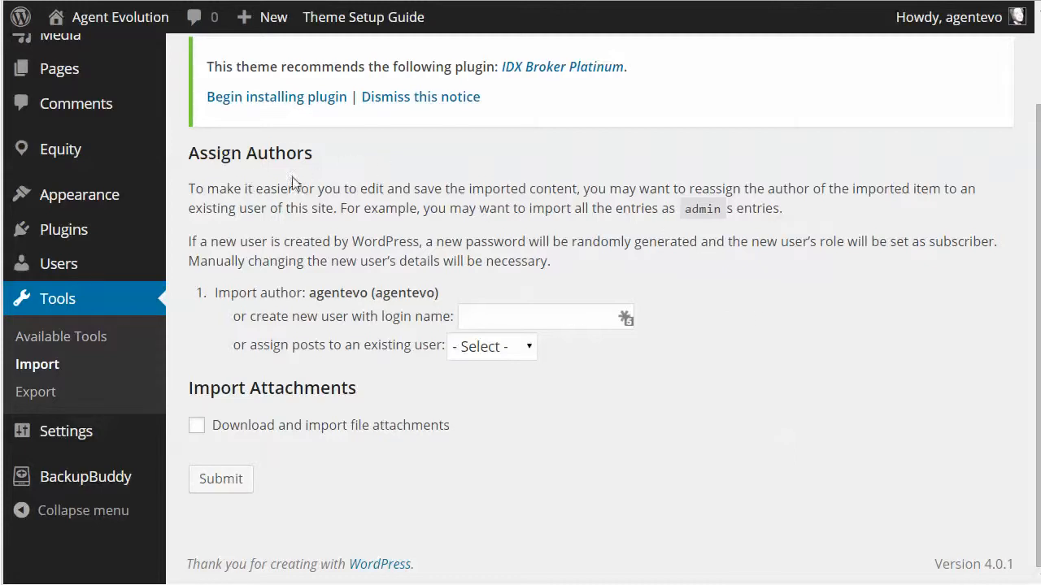
pyautogui.click(479, 317)
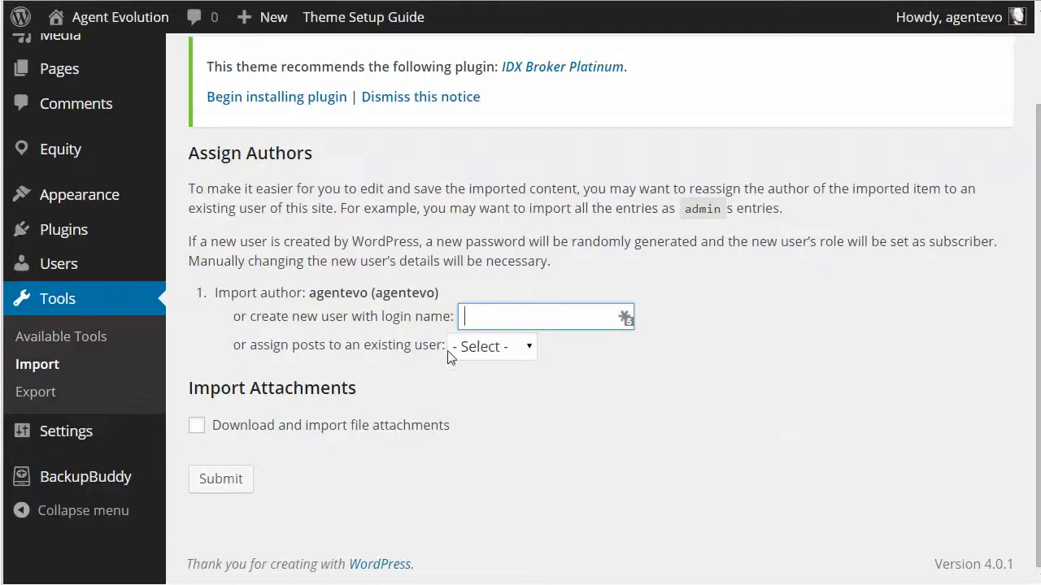
pyautogui.click(486, 347)
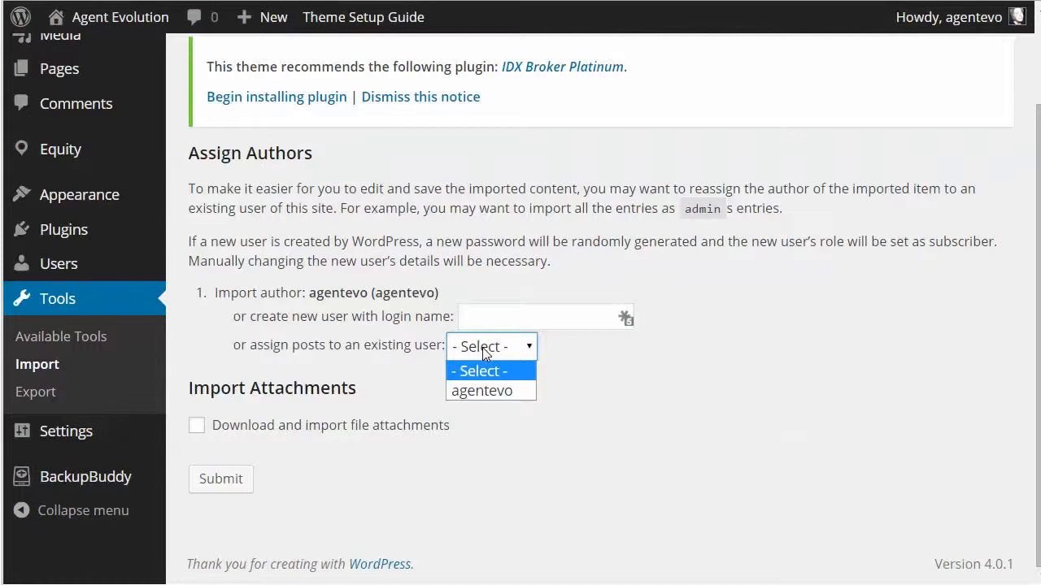
pyautogui.click(472, 391)
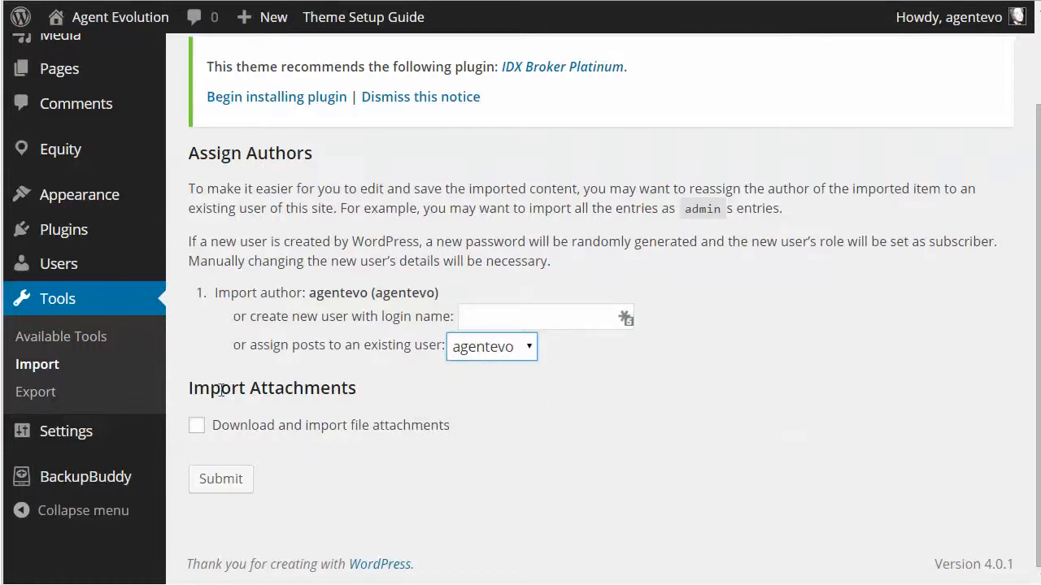
pyautogui.click(196, 426)
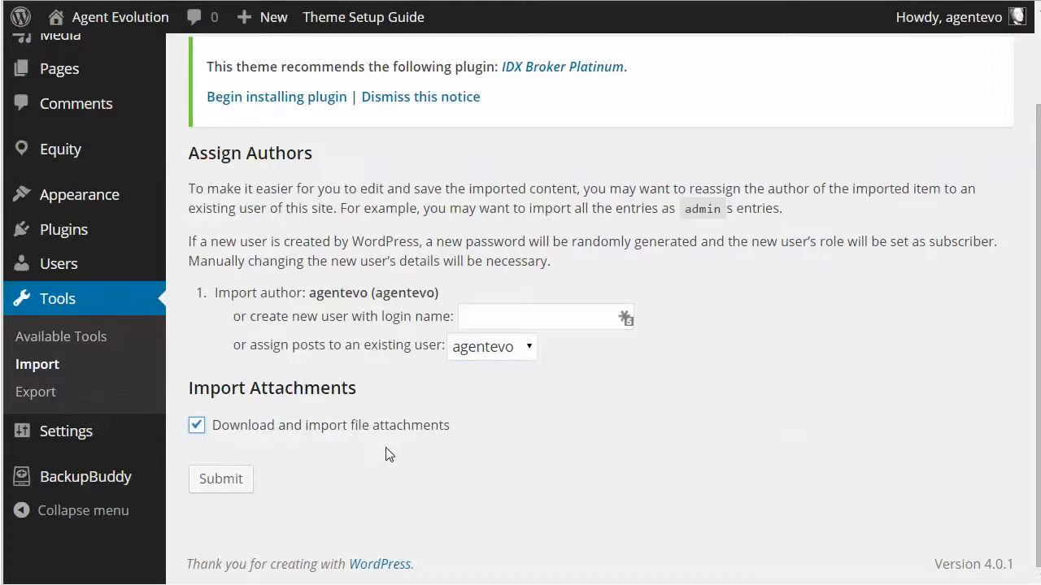
pyautogui.click(219, 480)
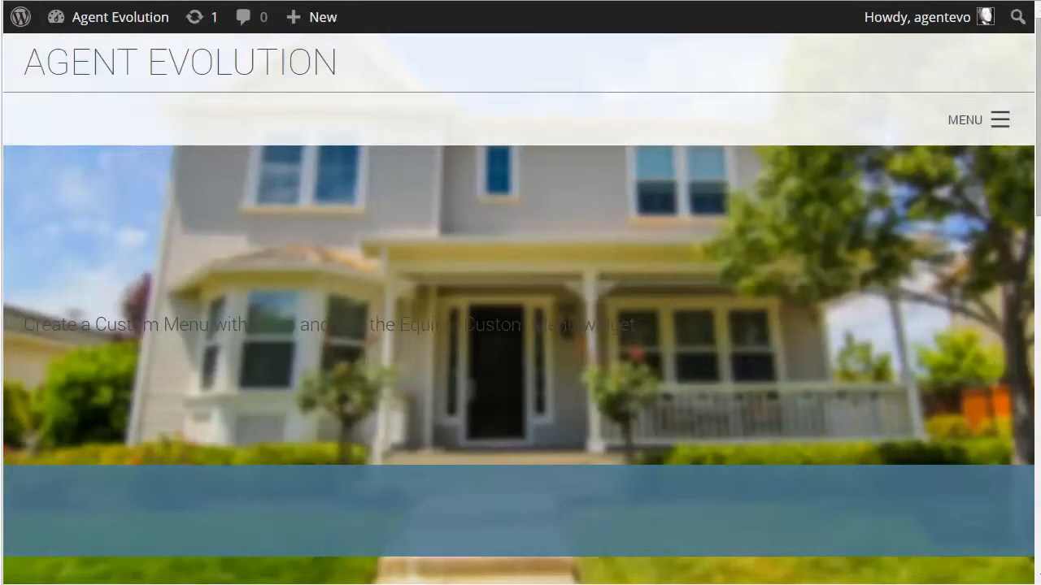
# Open the site's /blog/ page on the front end and look through the imported demo posts.
pyautogui.write('/blog/')
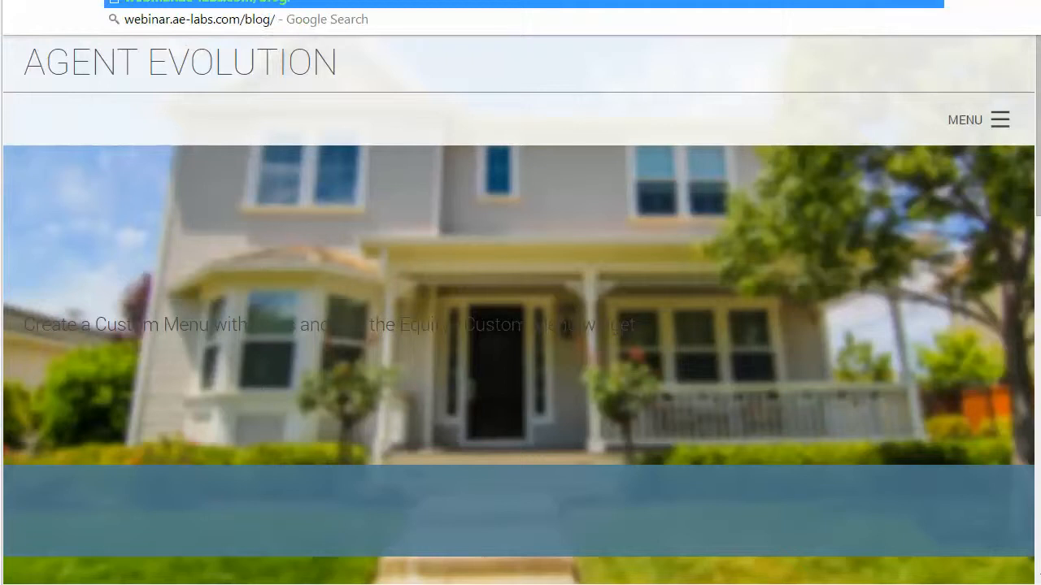
pyautogui.press('Return')
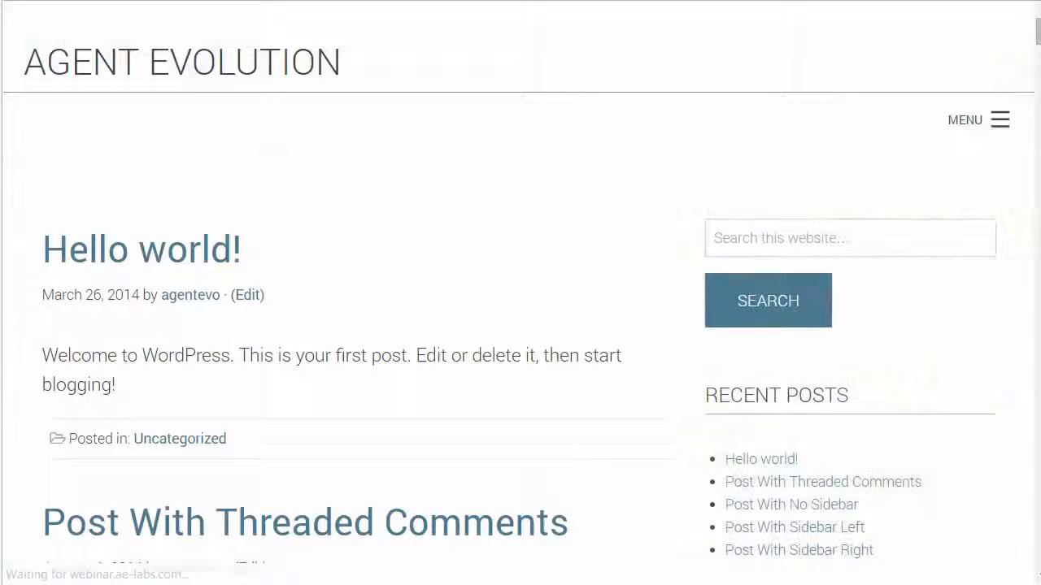
pyautogui.scroll(-6, 478, 297)
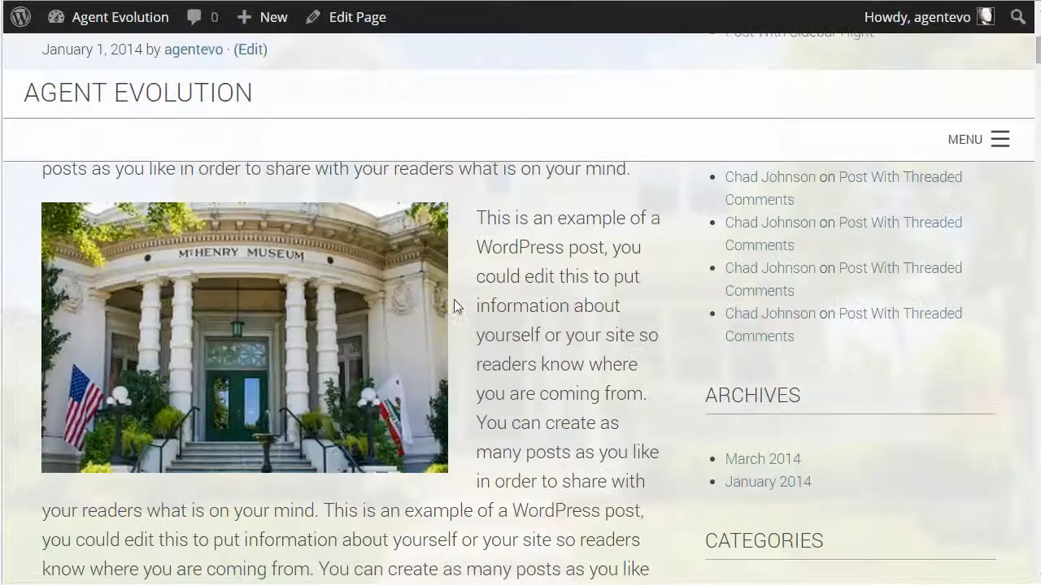
pyautogui.scroll(-15, 522, 370)
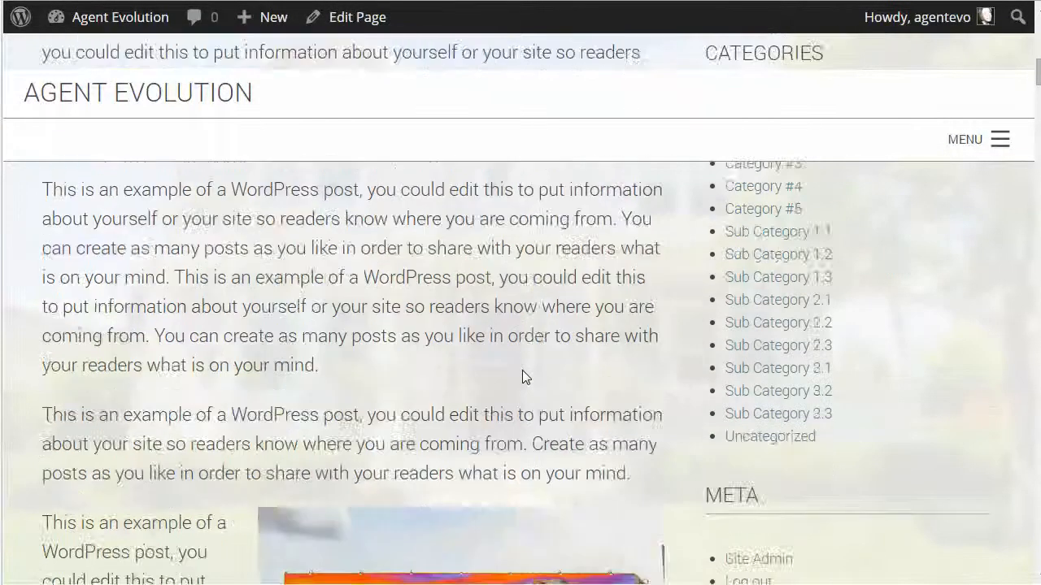
pyautogui.scroll(-12, 522, 370)
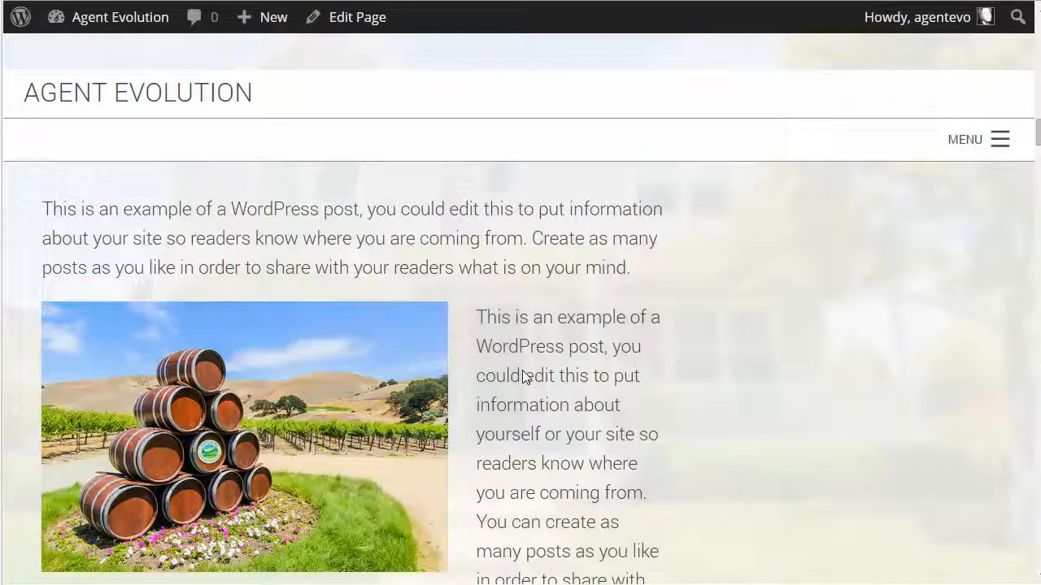
pyautogui.press('Home')
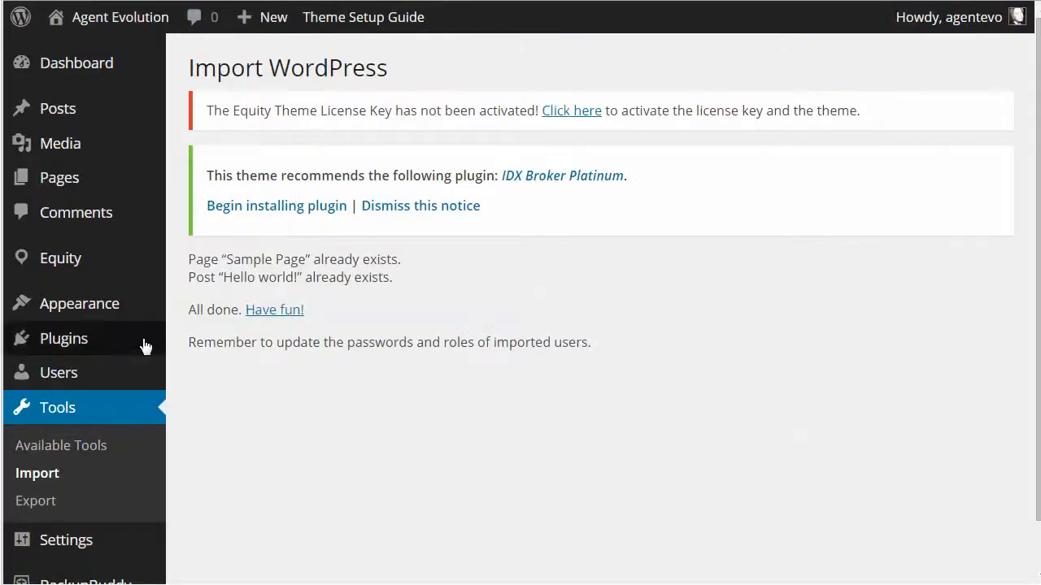
# Search the plugins available to add for wp-listings and check the WP Listings entry in the results.
pyautogui.moveTo(146, 347)
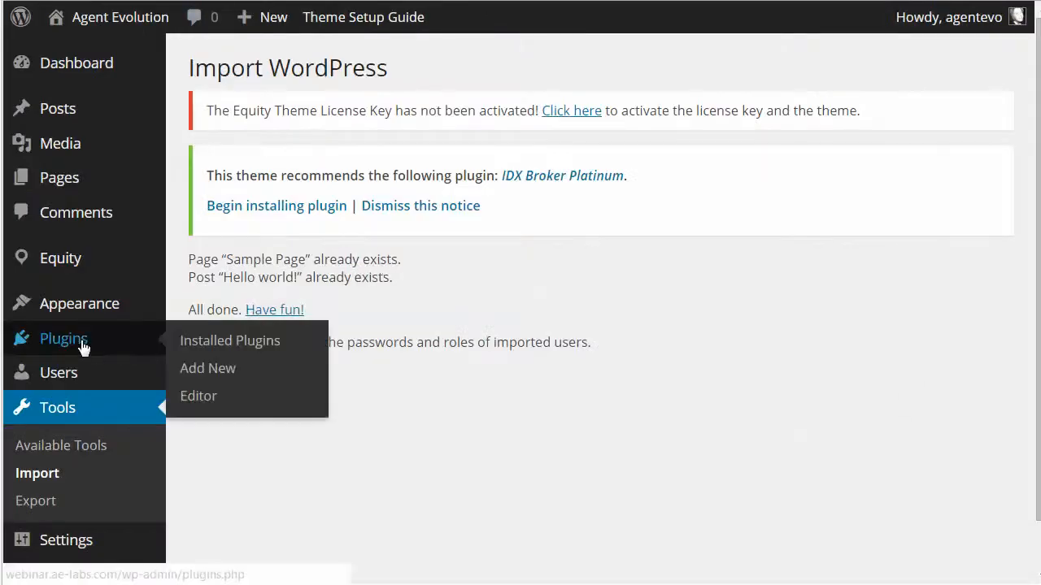
pyautogui.click(211, 369)
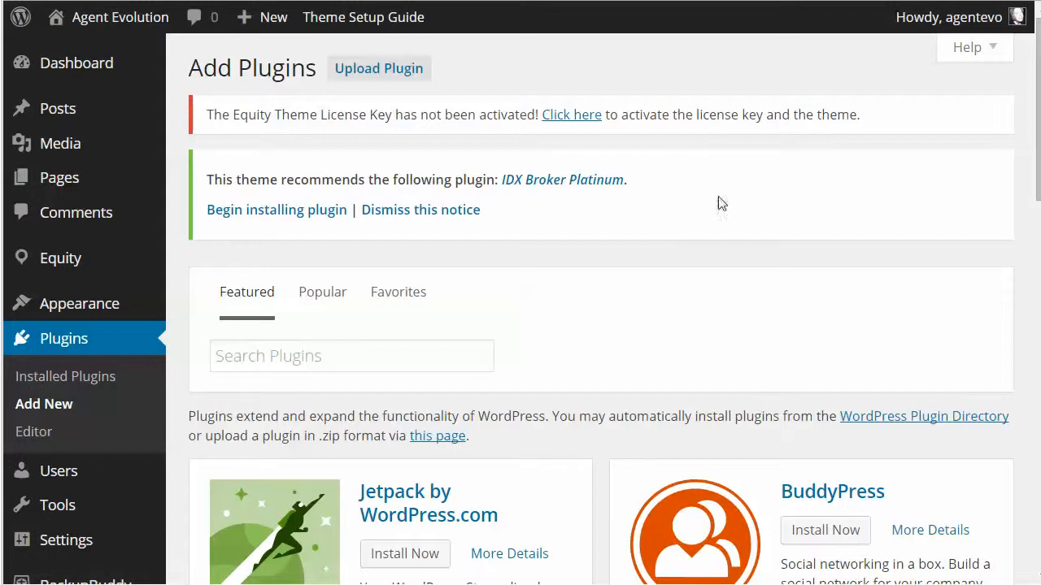
pyautogui.click(413, 343)
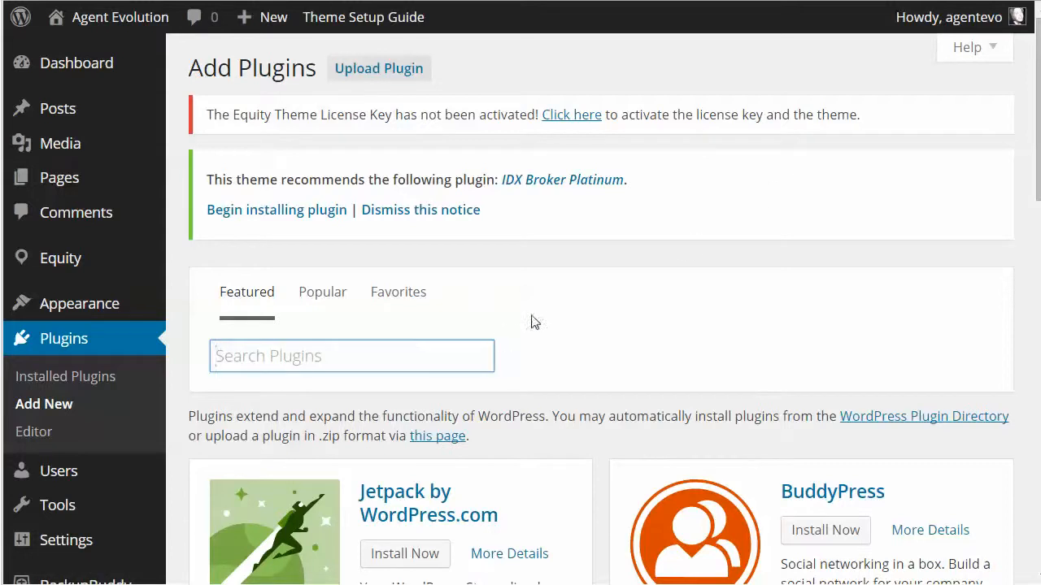
pyautogui.write('wp-list')
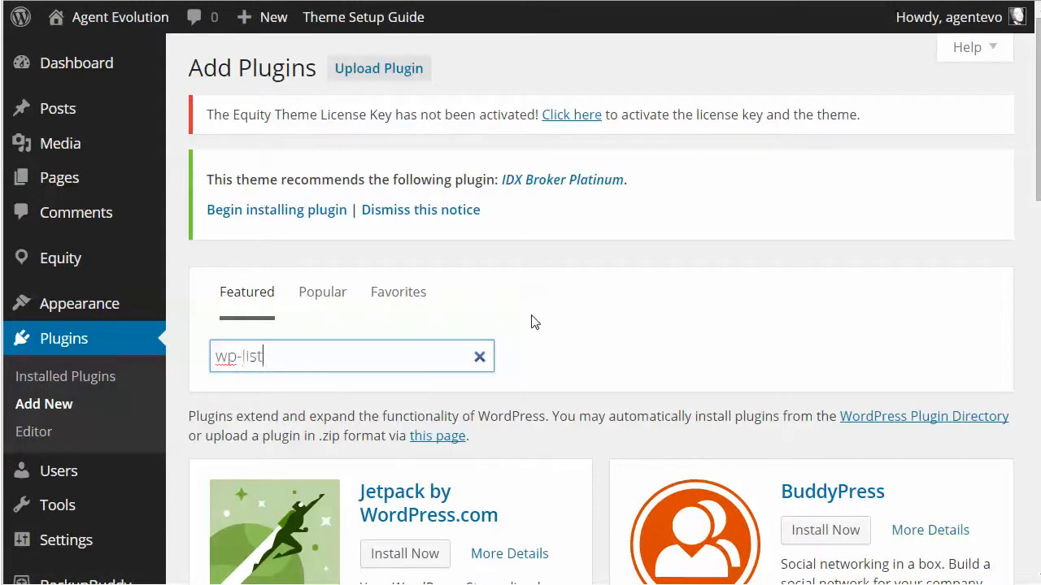
pyautogui.write('ings')
pyautogui.press('Return')
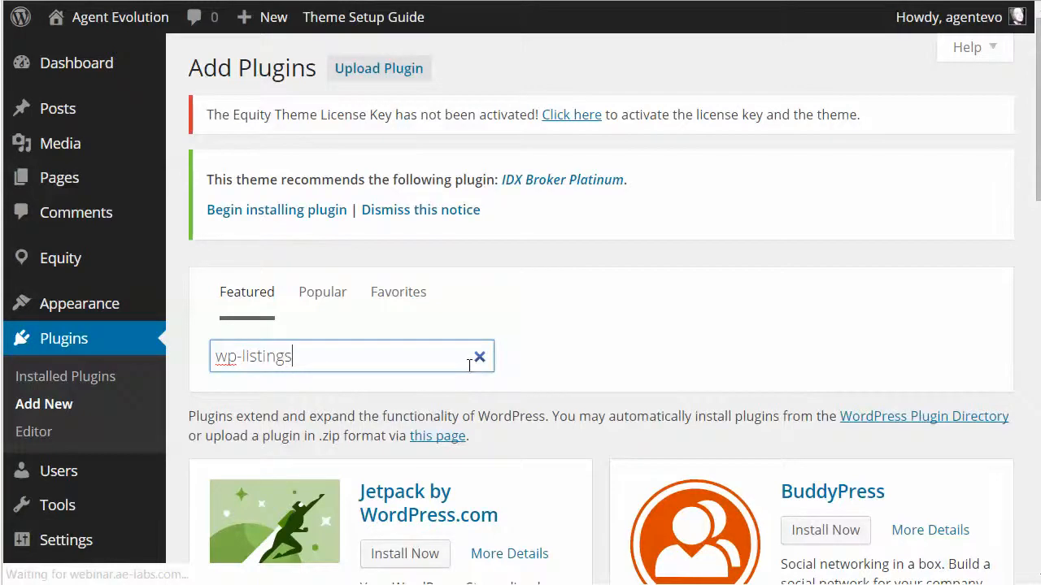
pyautogui.scroll(-3, 559, 429)
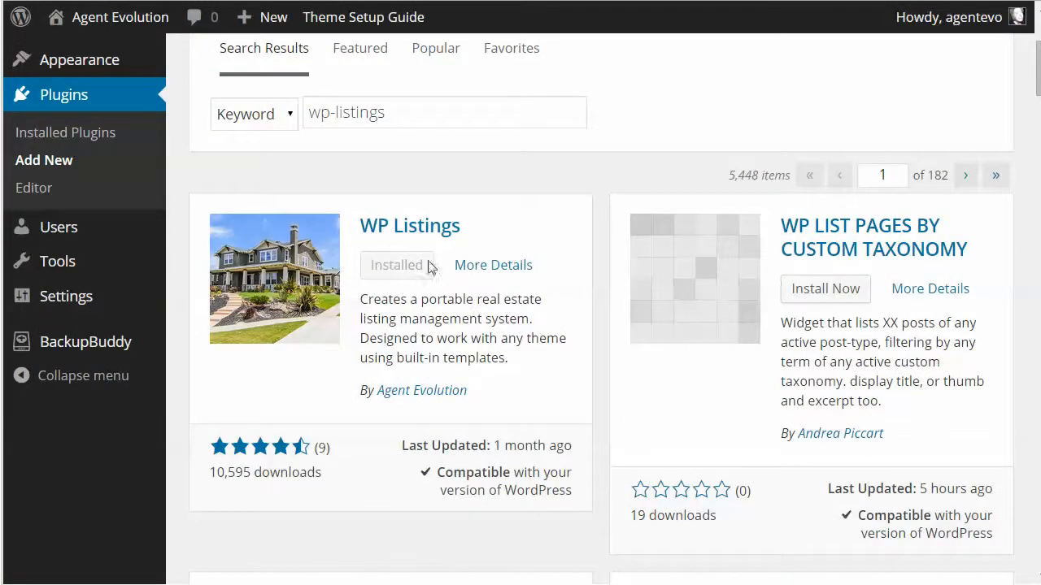
pyautogui.scroll(-2, 512, 341)
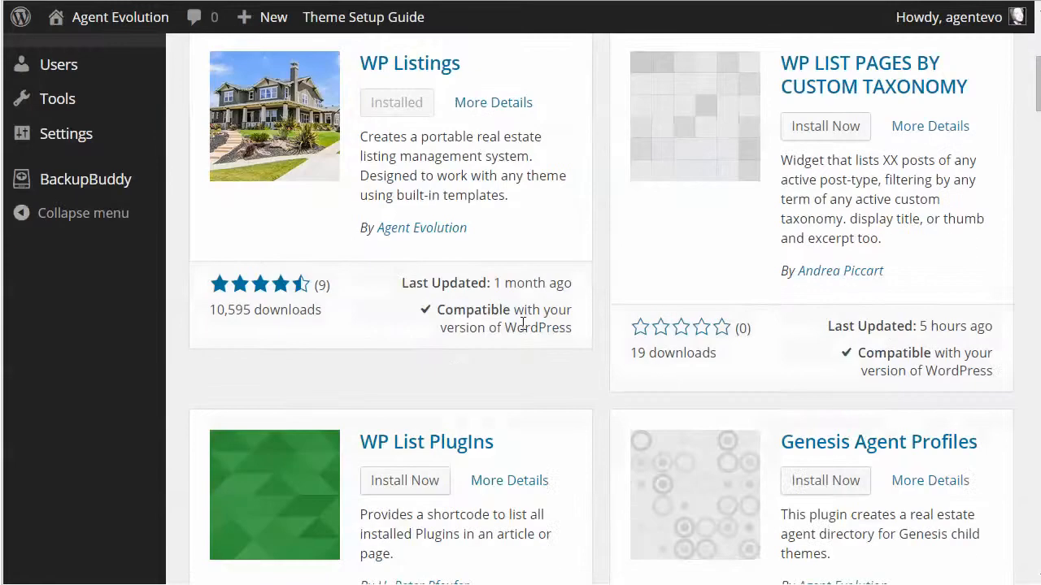
pyautogui.scroll(4, 522, 325)
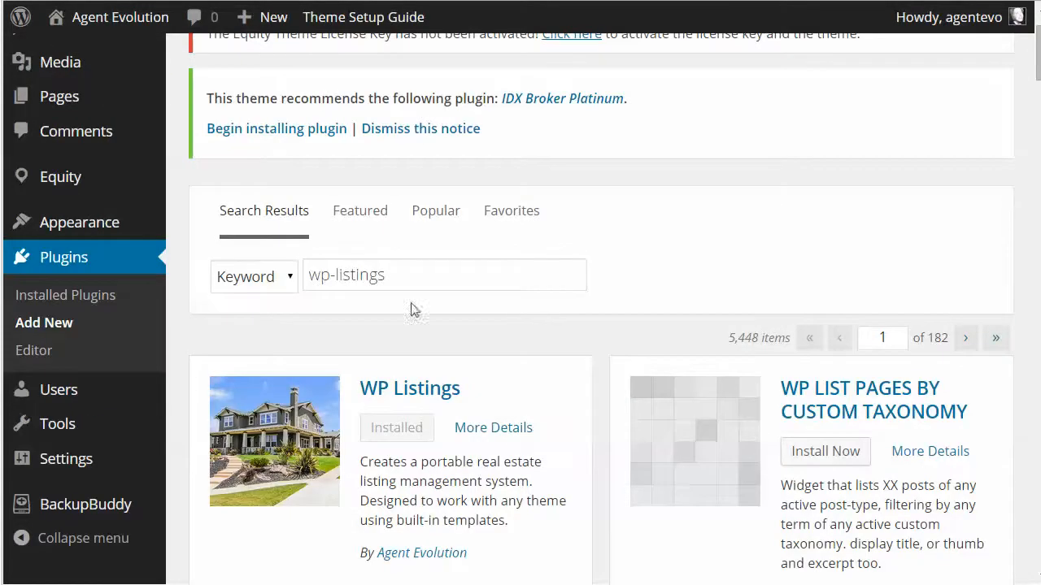
# Activate WP Listings from the installed plugins and open the site's overview of all listings.
pyautogui.click(68, 295)
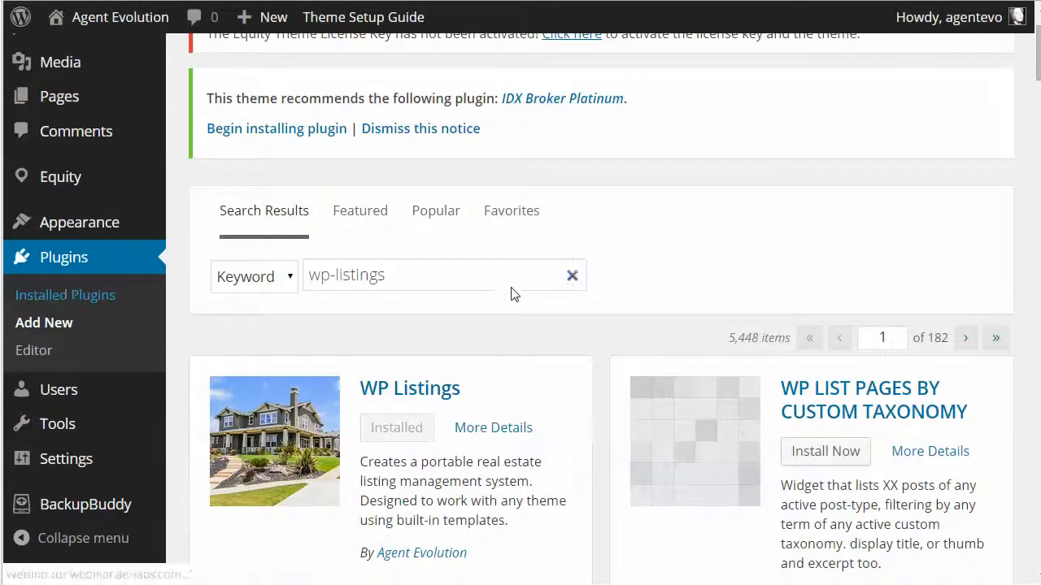
pyautogui.scroll(-4, 522, 370)
pyautogui.scroll(-2, 522, 370)
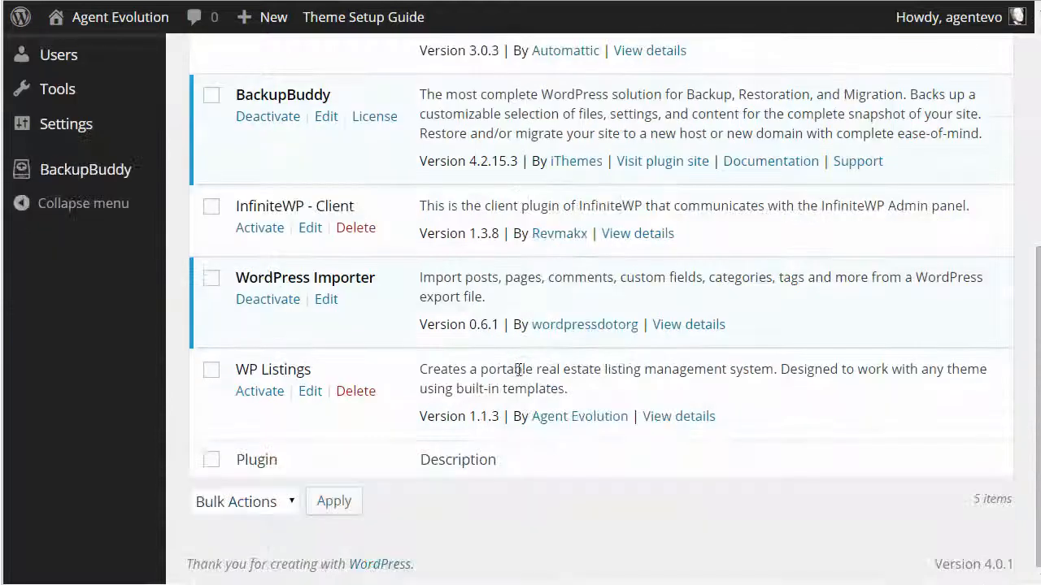
pyautogui.click(262, 391)
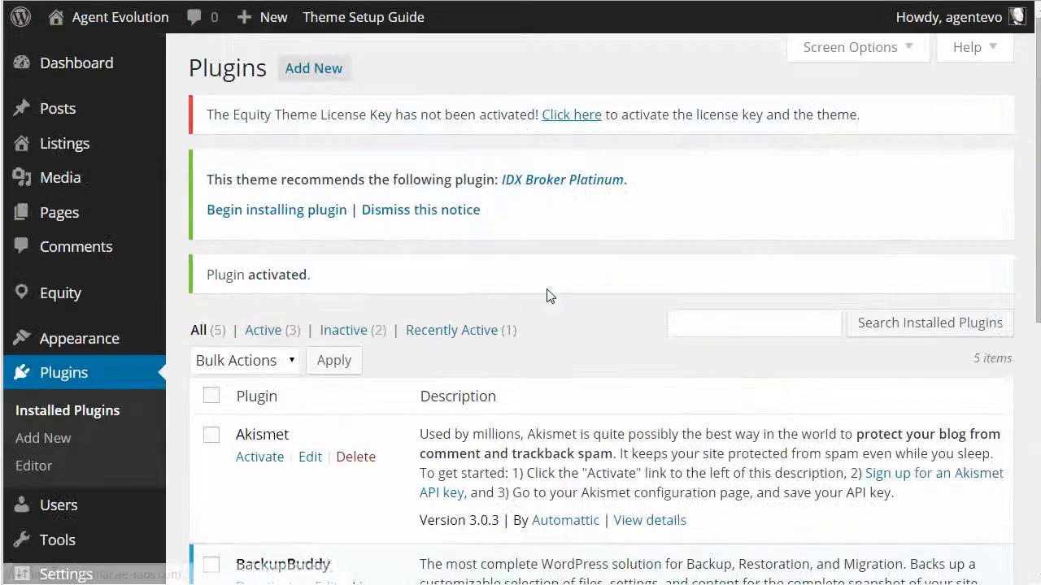
pyautogui.moveTo(69, 147)
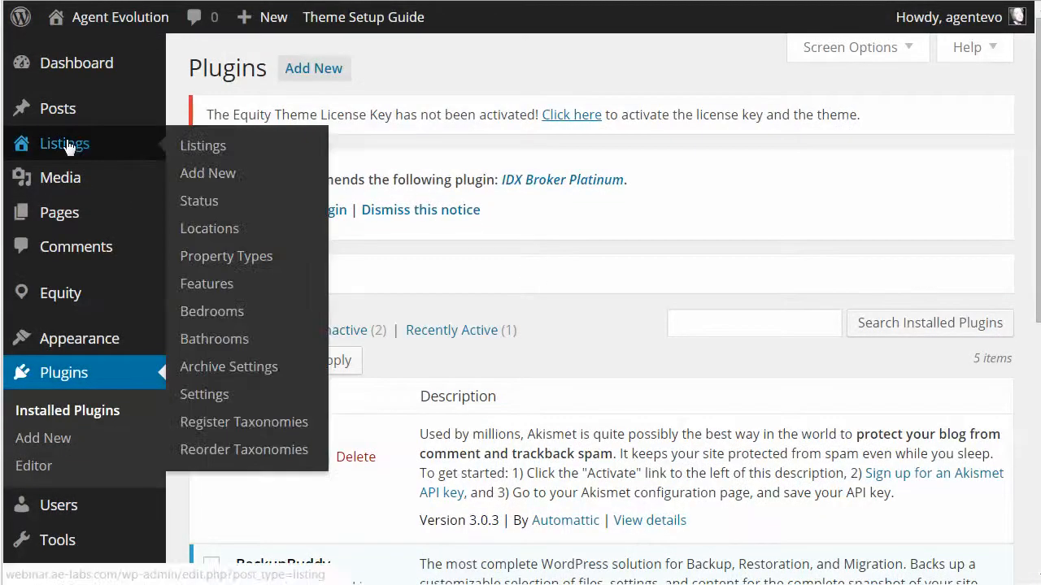
pyautogui.click(204, 146)
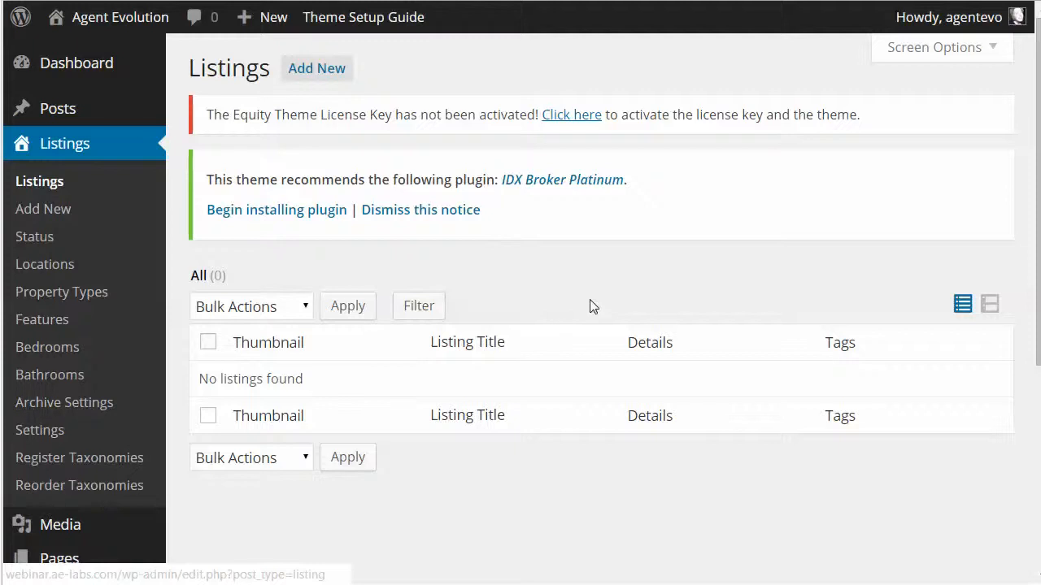
# Open the WordPress importer among the site's import tools to bring in a WXR file.
pyautogui.scroll(-4, 590, 306)
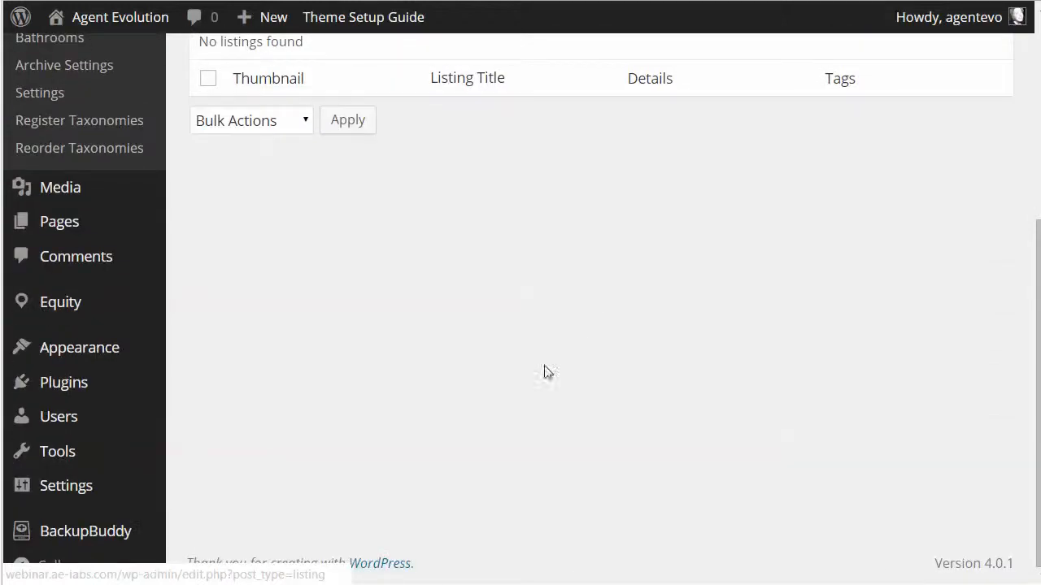
pyautogui.moveTo(63, 452)
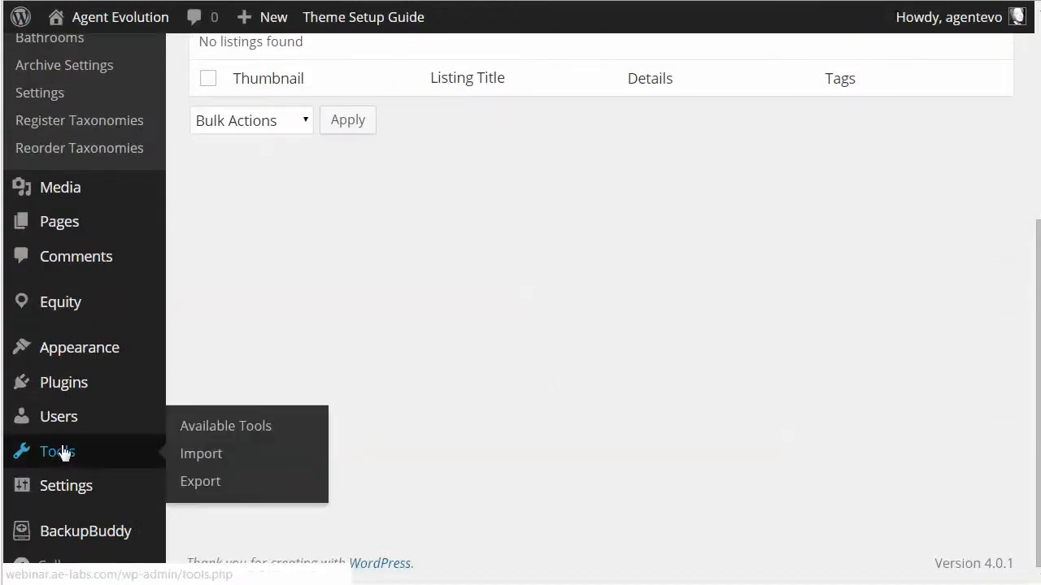
pyautogui.click(203, 455)
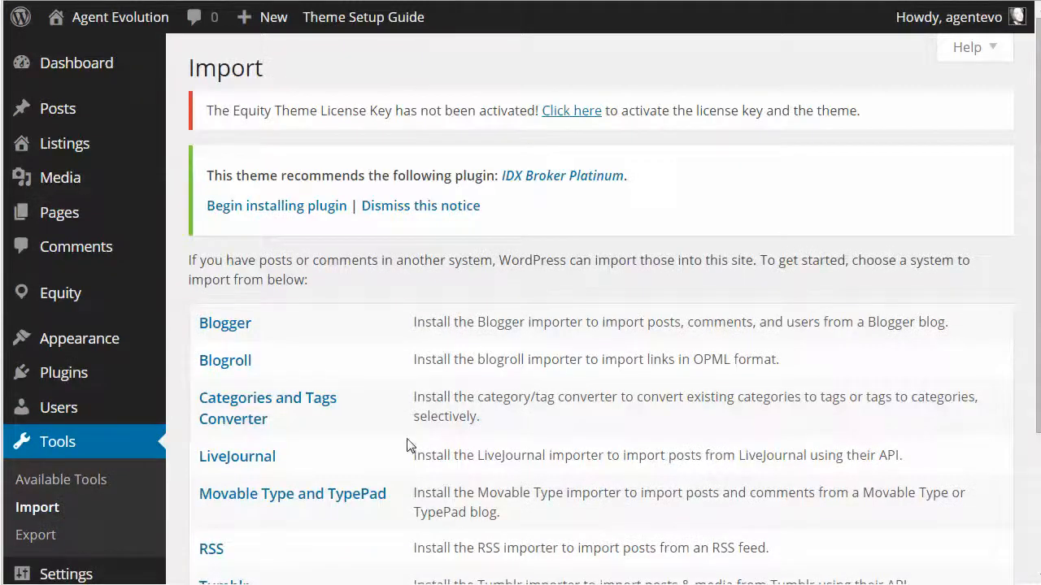
pyautogui.scroll(-3, 411, 445)
pyautogui.click(222, 443)
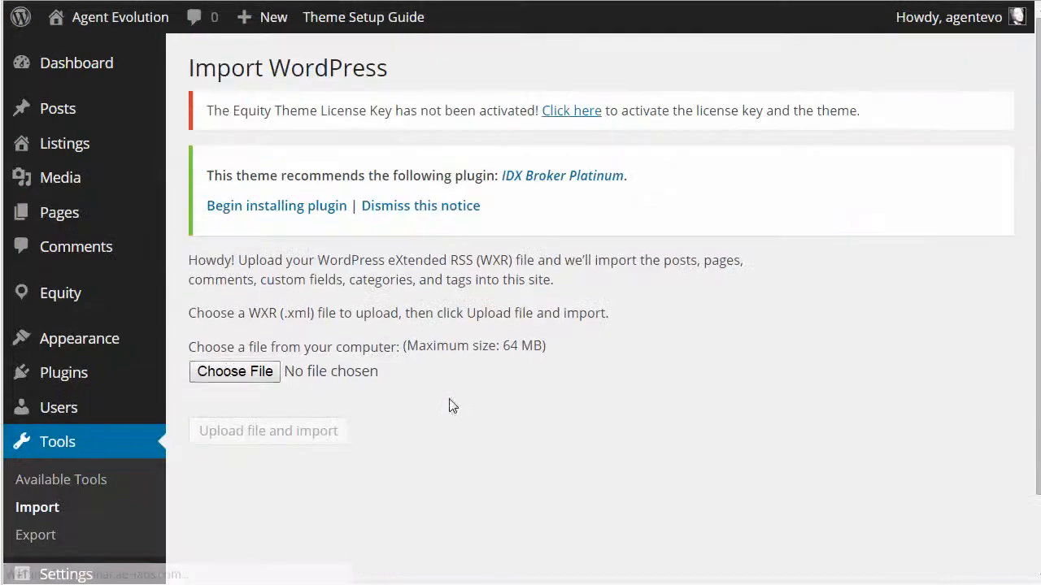
# Choose the file pictureperfect.listings.xml for the WordPress import and upload it.
pyautogui.click(234, 371)
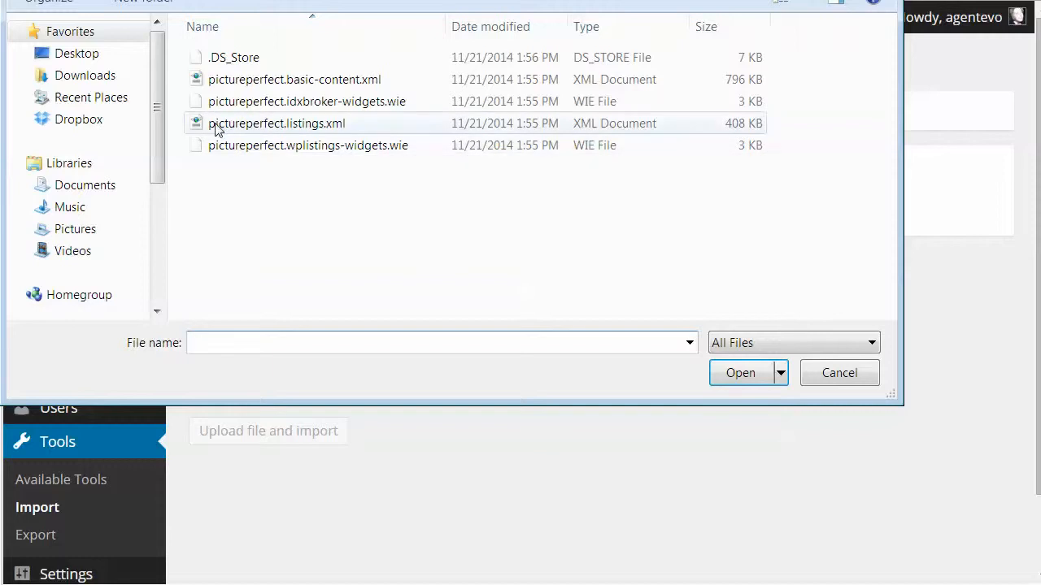
pyautogui.click(306, 128)
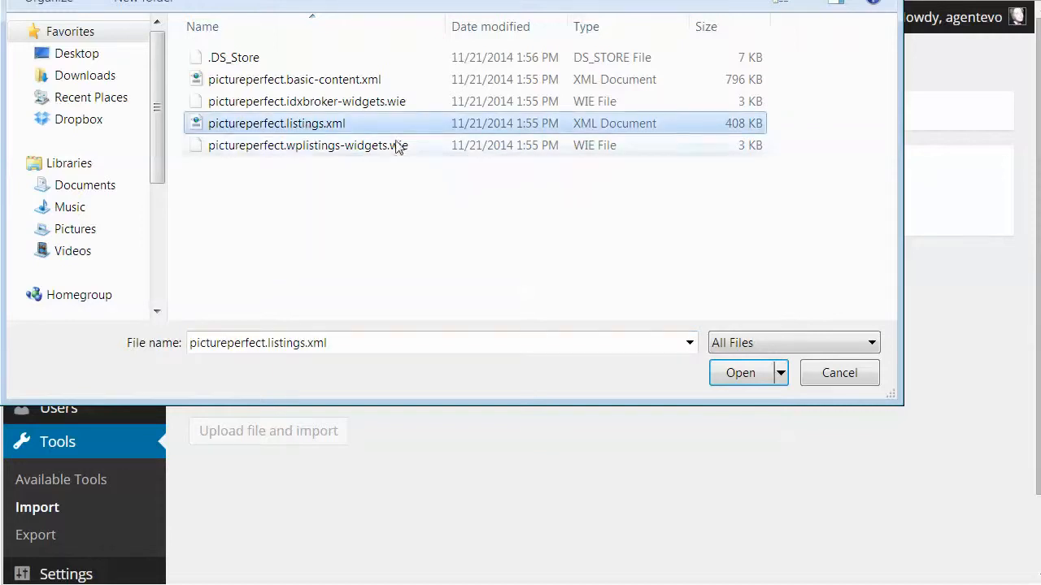
pyautogui.click(740, 374)
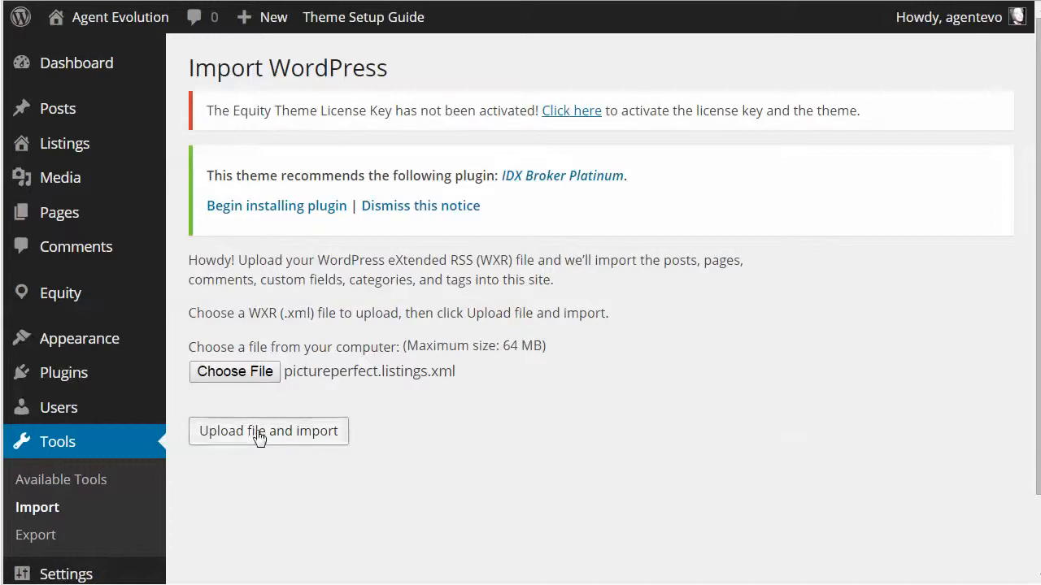
pyautogui.click(260, 436)
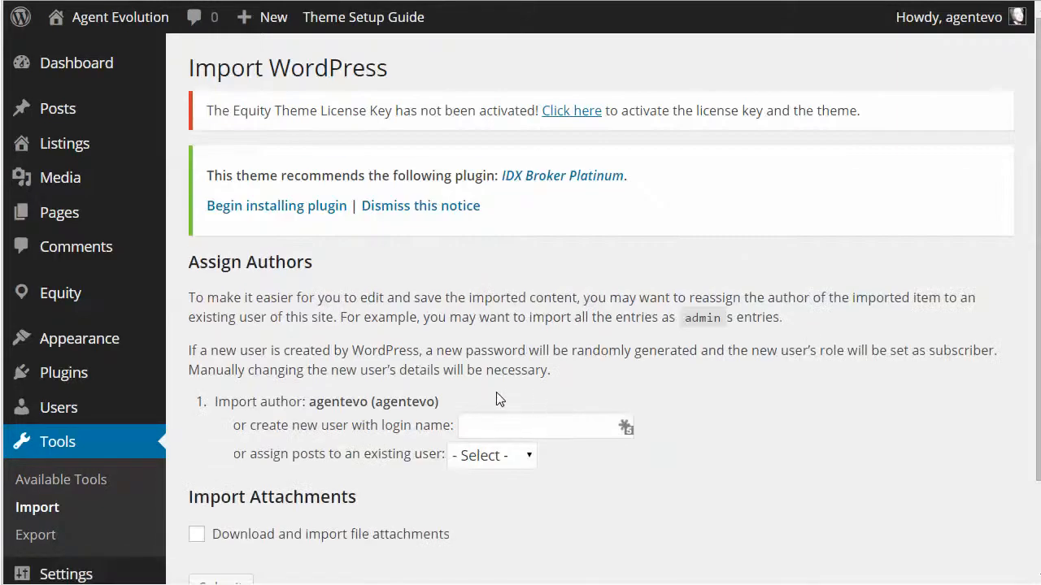
# Assign the imported listings to the existing user agentevo, download and import the file attachments, and submit the listings import.
pyautogui.scroll(-3, 528, 396)
pyautogui.click(486, 348)
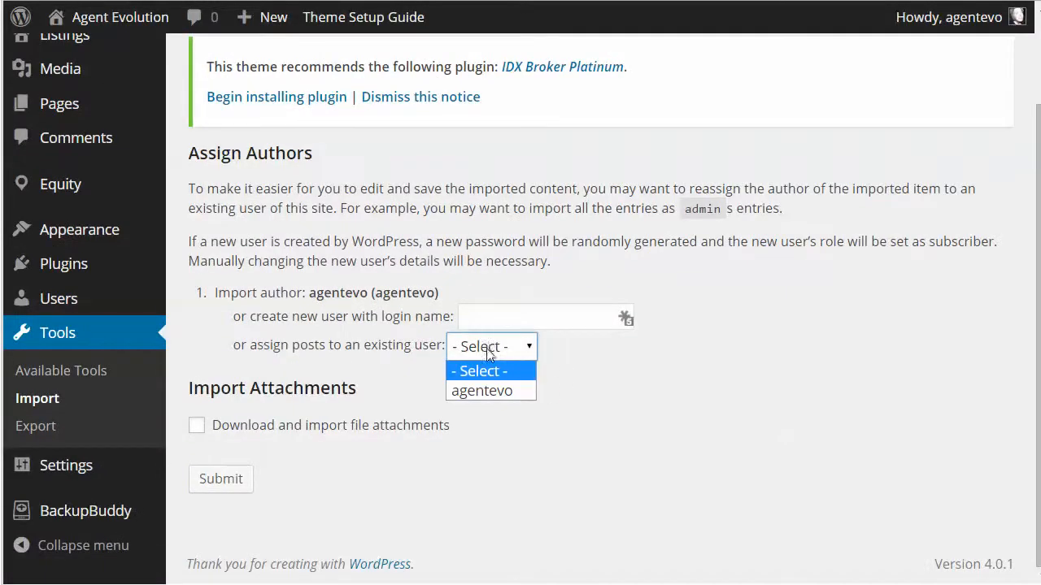
pyautogui.click(483, 393)
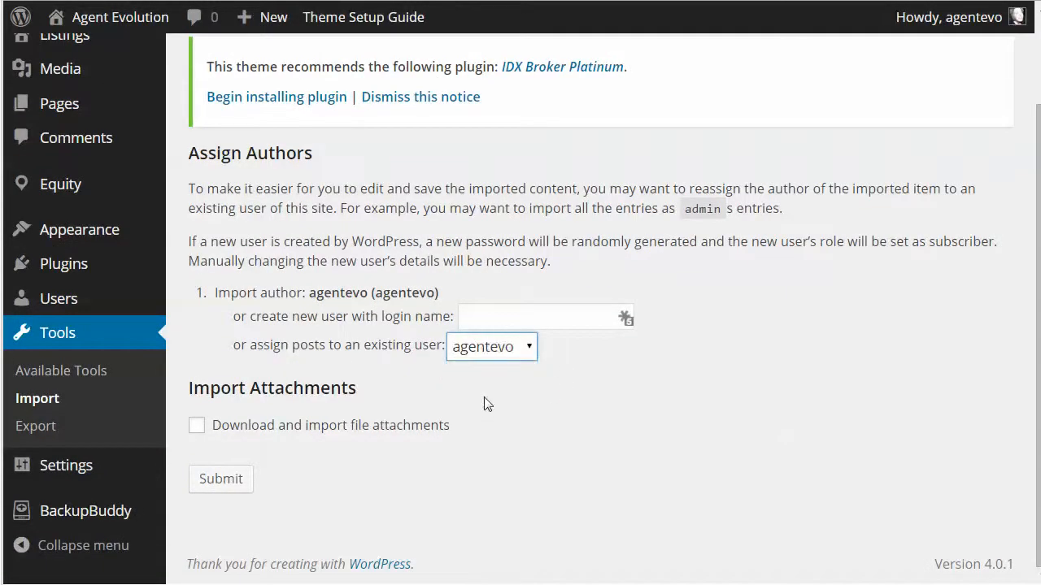
pyautogui.click(195, 428)
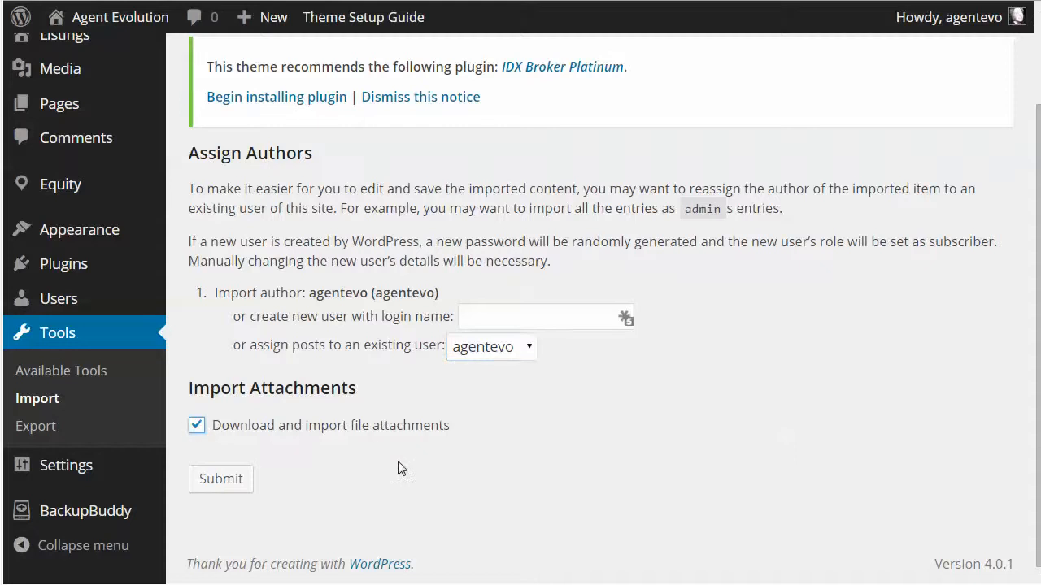
pyautogui.click(216, 481)
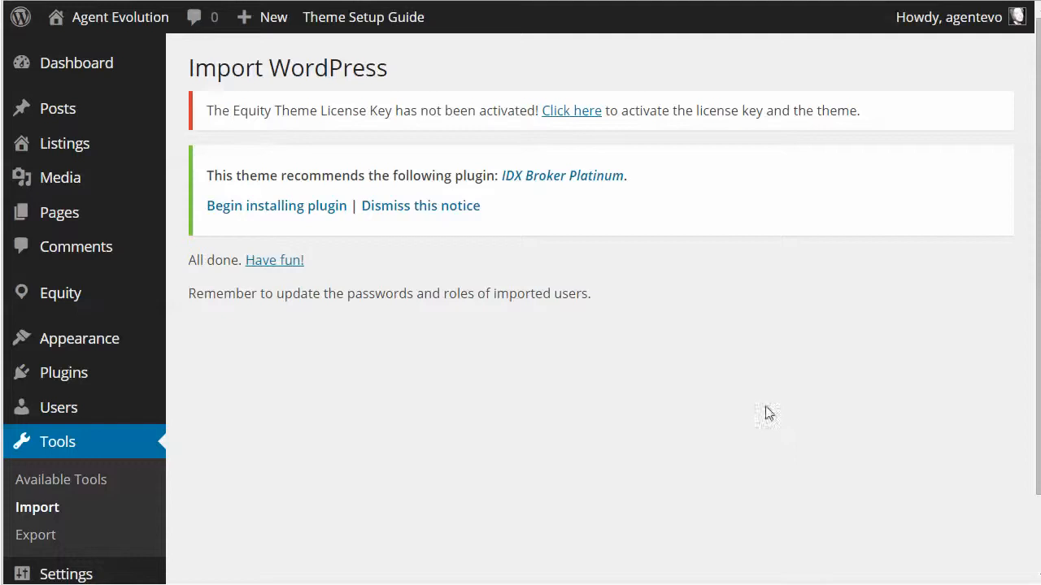
# Open the overview of all listings and check the imported demo listings with their thumbnails and details.
pyautogui.moveTo(142, 152)
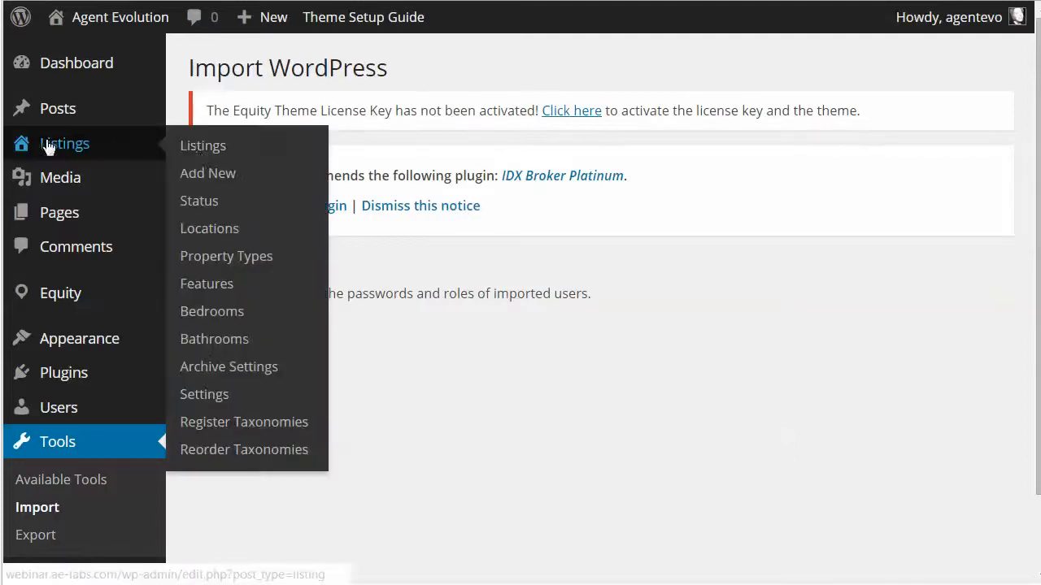
pyautogui.click(213, 149)
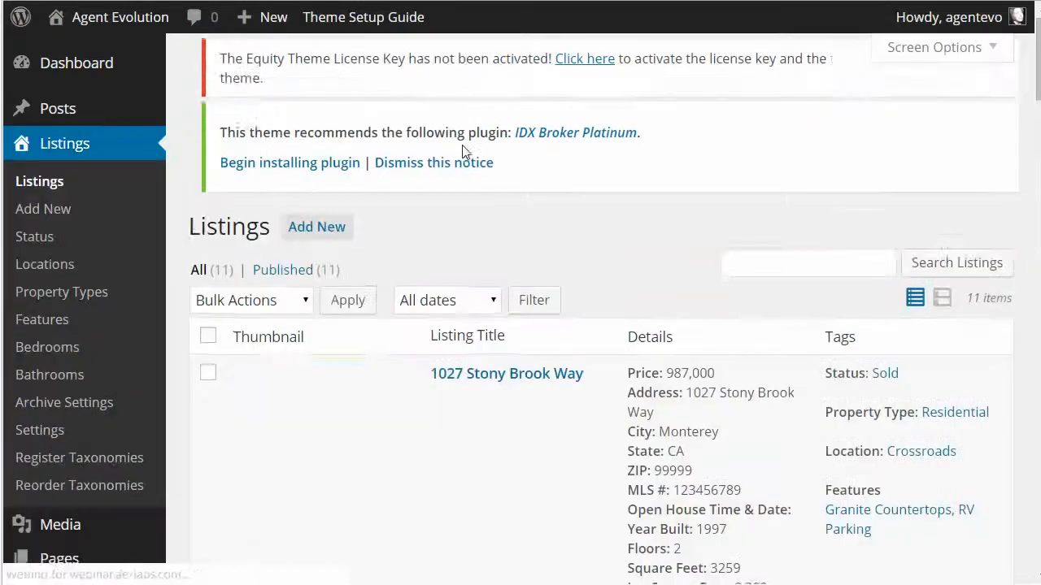
pyautogui.scroll(-3, 592, 359)
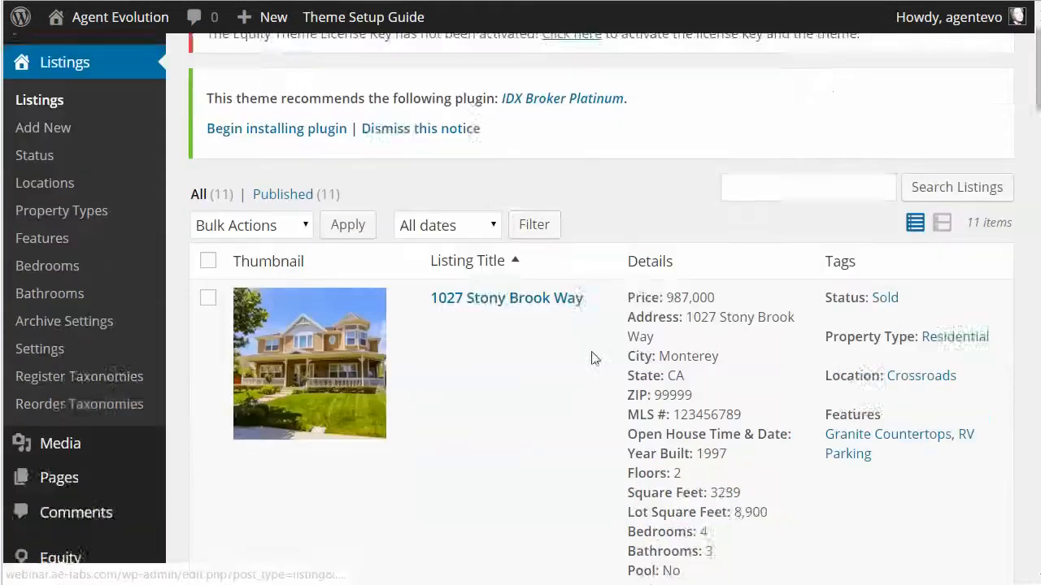
pyautogui.scroll(2, 592, 359)
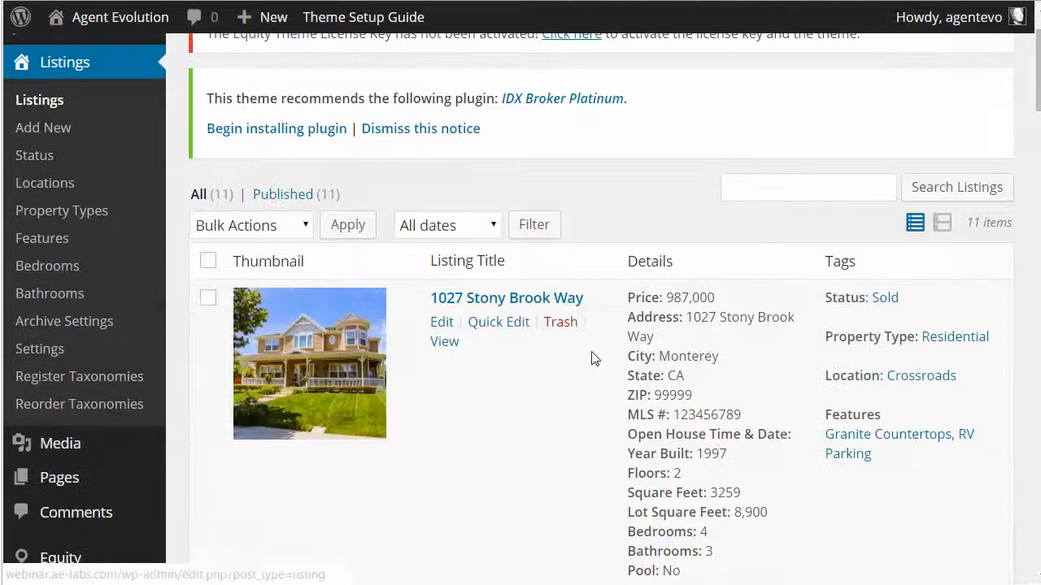
# View the first imported listing on the front end and look through its page, including the location map and inquiry form.
pyautogui.rightClick(438, 342)
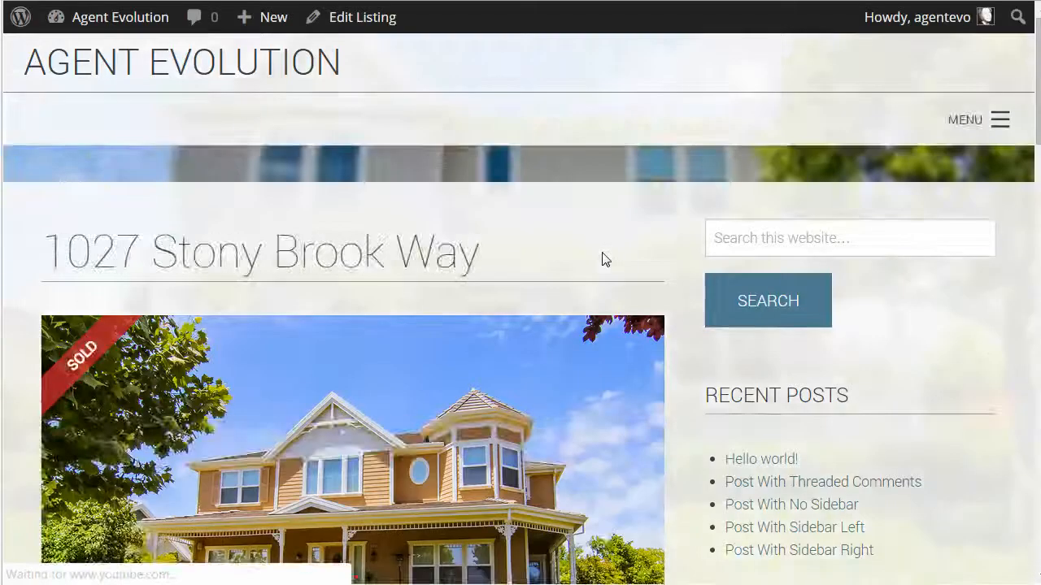
pyautogui.scroll(-10, 604, 257)
pyautogui.scroll(-15, 604, 257)
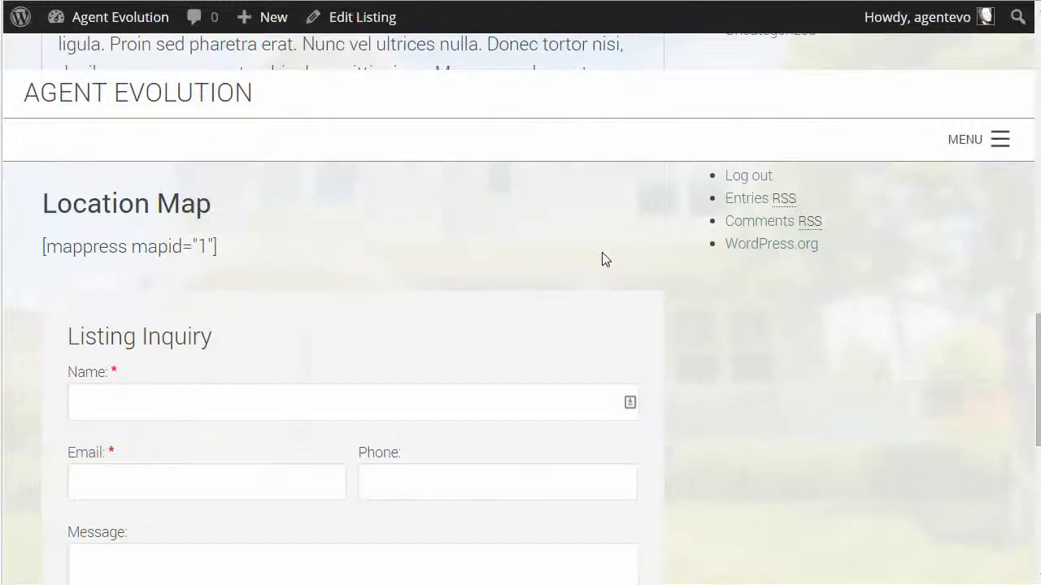
pyautogui.scroll(18, 604, 257)
pyautogui.scroll(8, 604, 258)
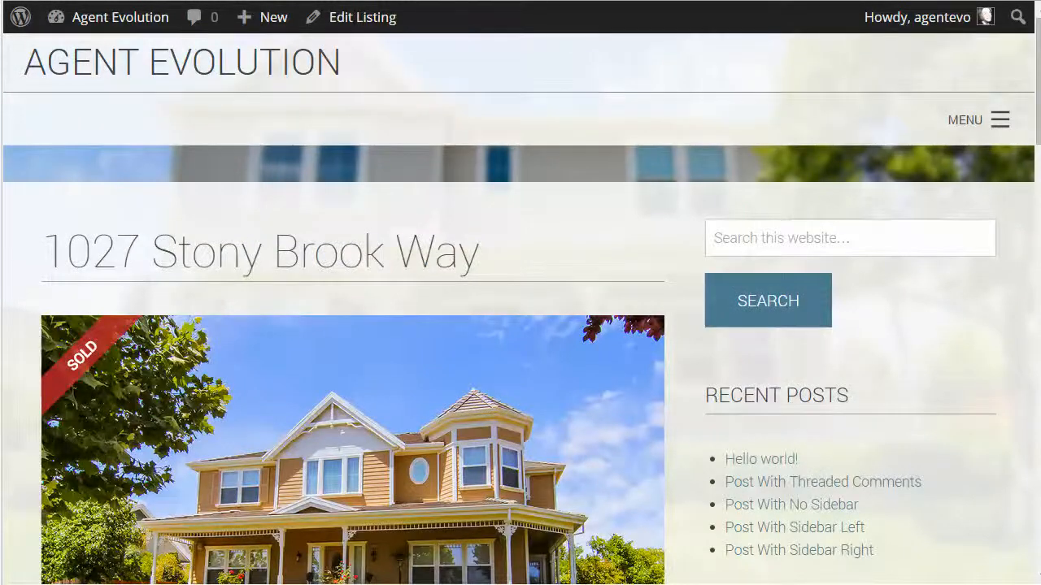
pyautogui.hotkey('ctrl', 'w')
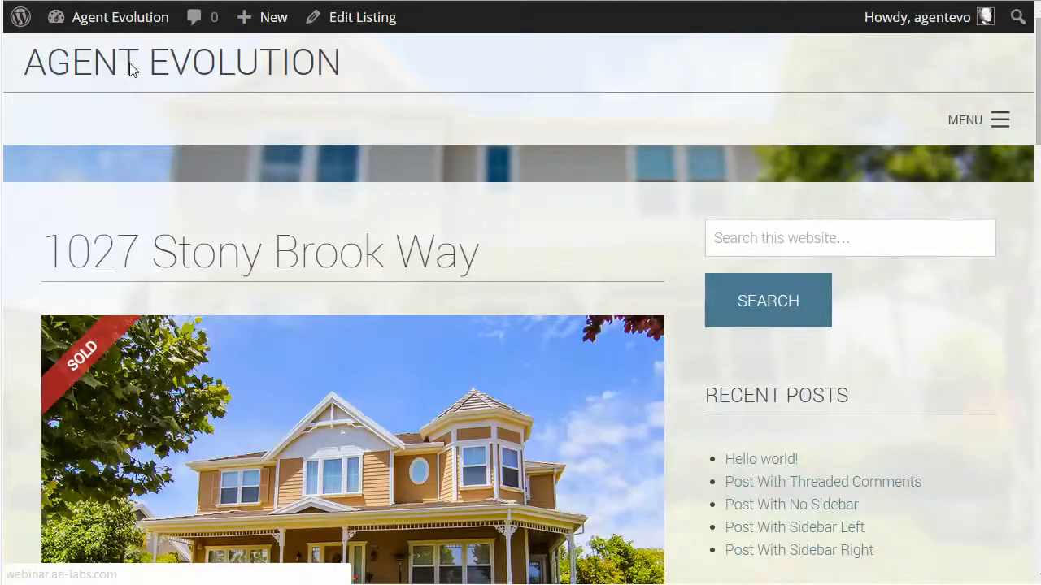
# Open the site's front page, look over its default widget areas, and return to the listings overview in the admin.
pyautogui.click(132, 70)
pyautogui.scroll(-10, 711, 277)
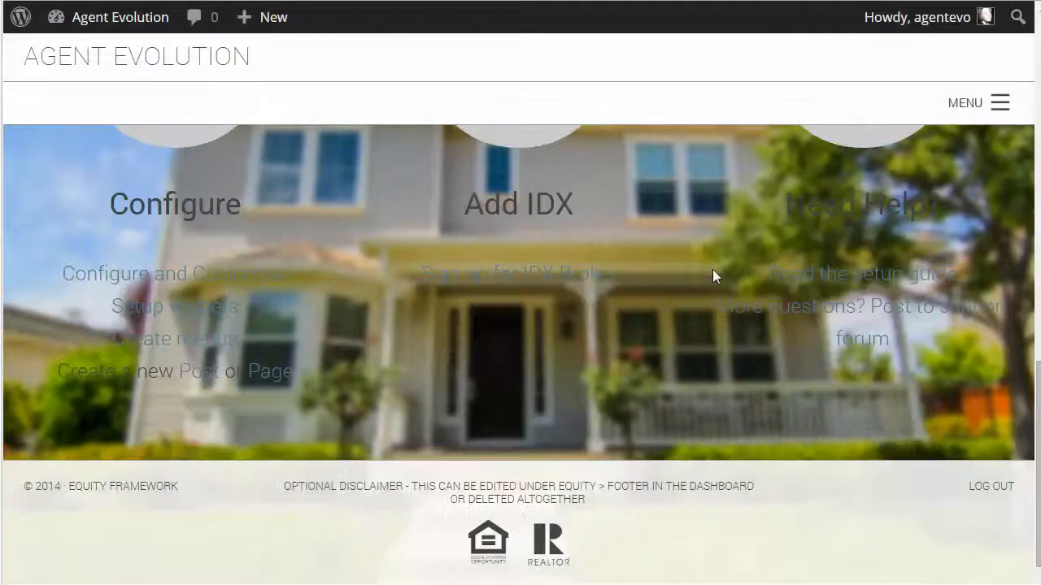
pyautogui.scroll(5, 713, 277)
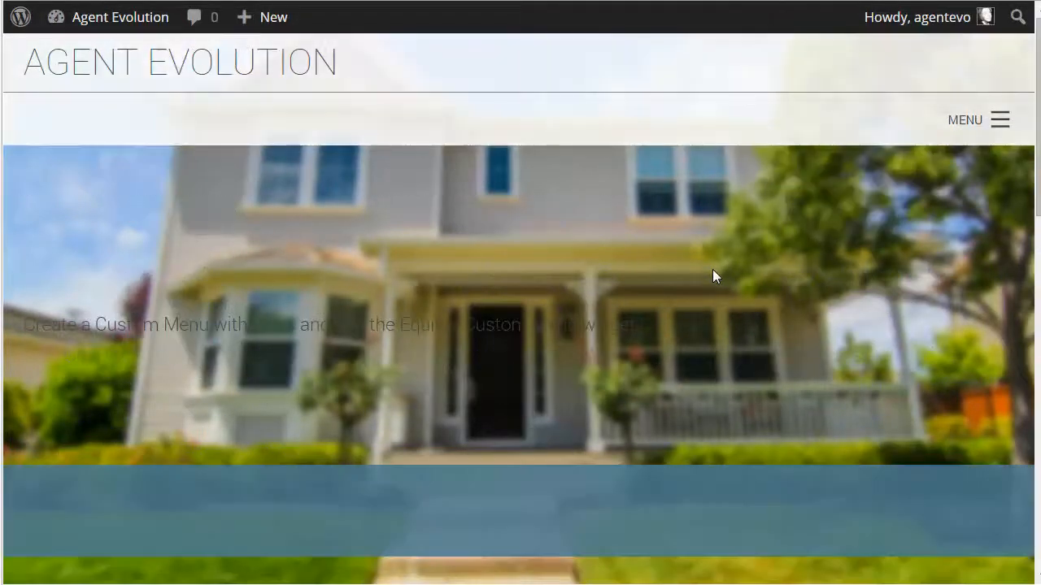
pyautogui.click(203, 1)
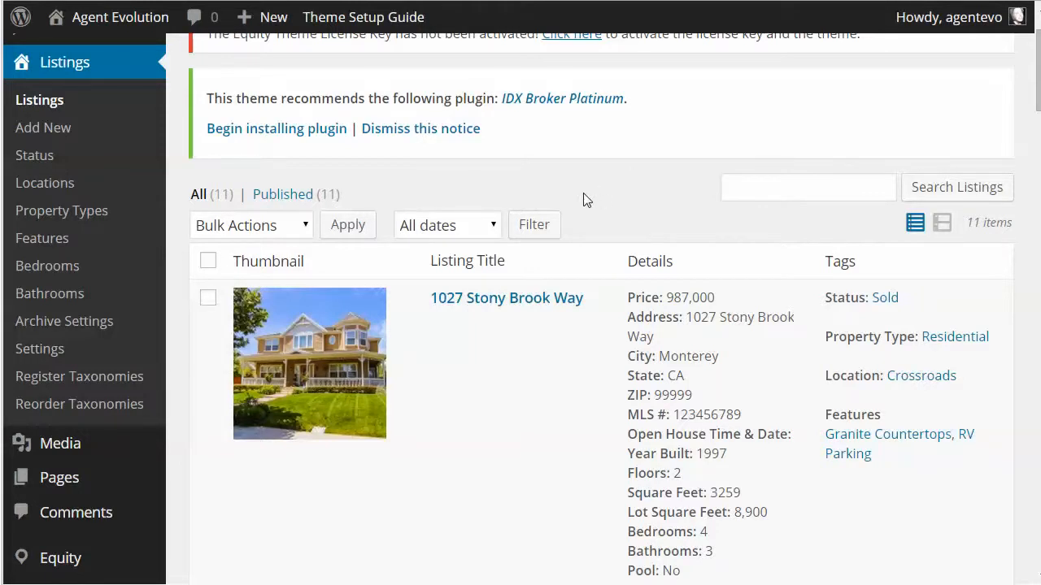
# Search the plugins available to add for "widget importer & exporter".
pyautogui.scroll(-4, 585, 200)
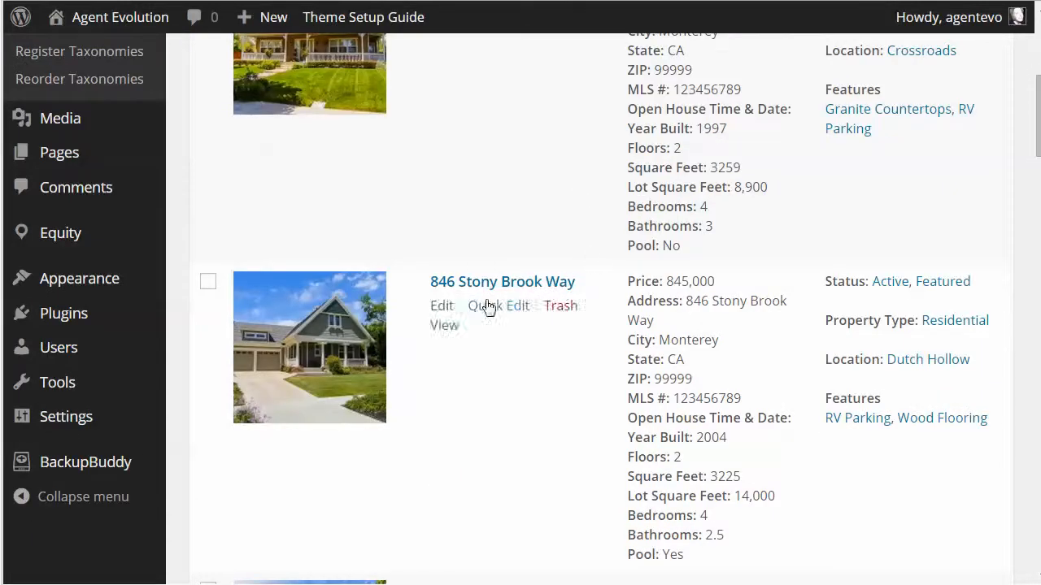
pyautogui.moveTo(88, 314)
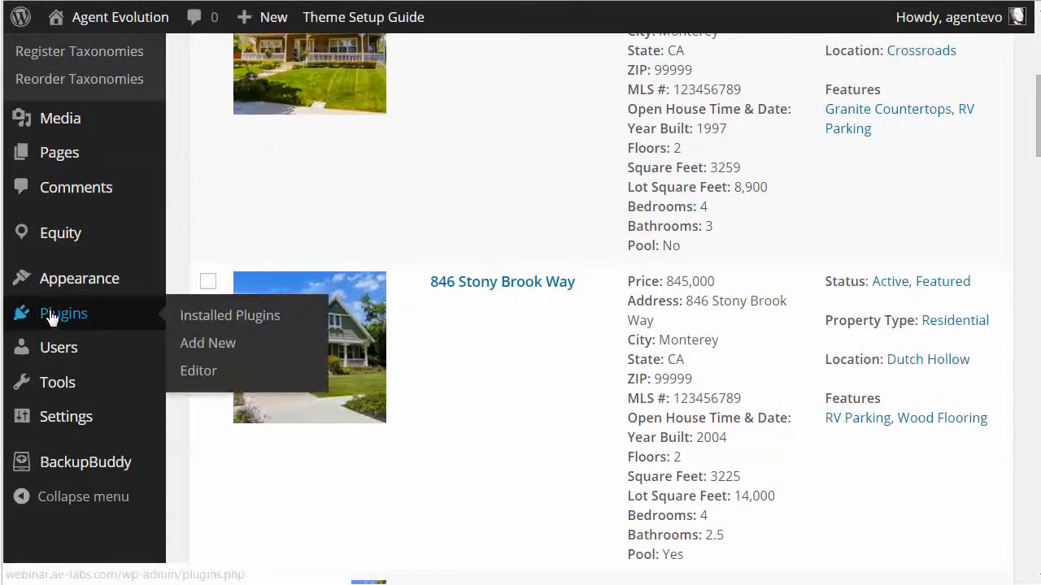
pyautogui.click(210, 341)
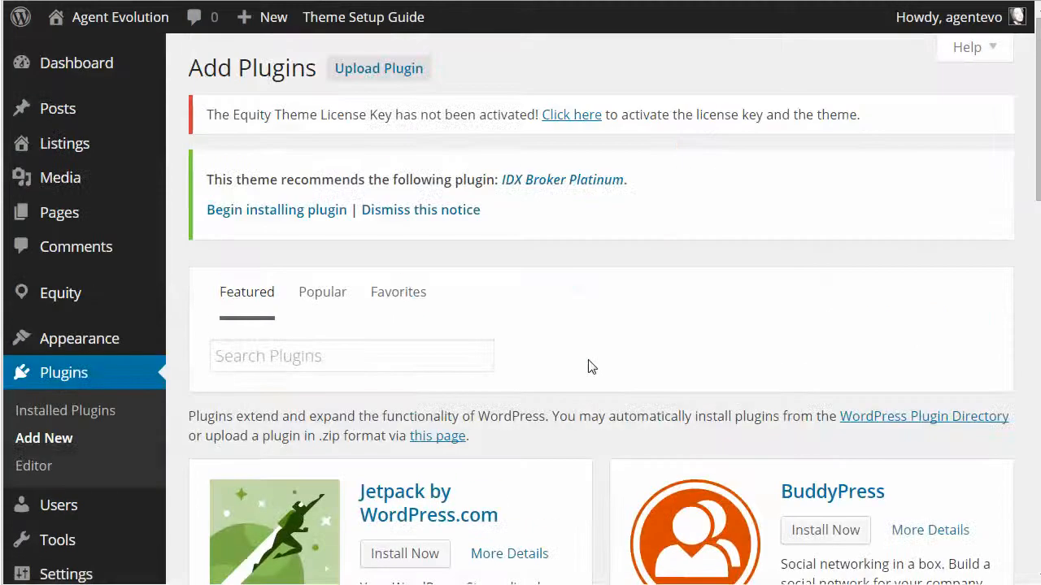
pyautogui.click(248, 359)
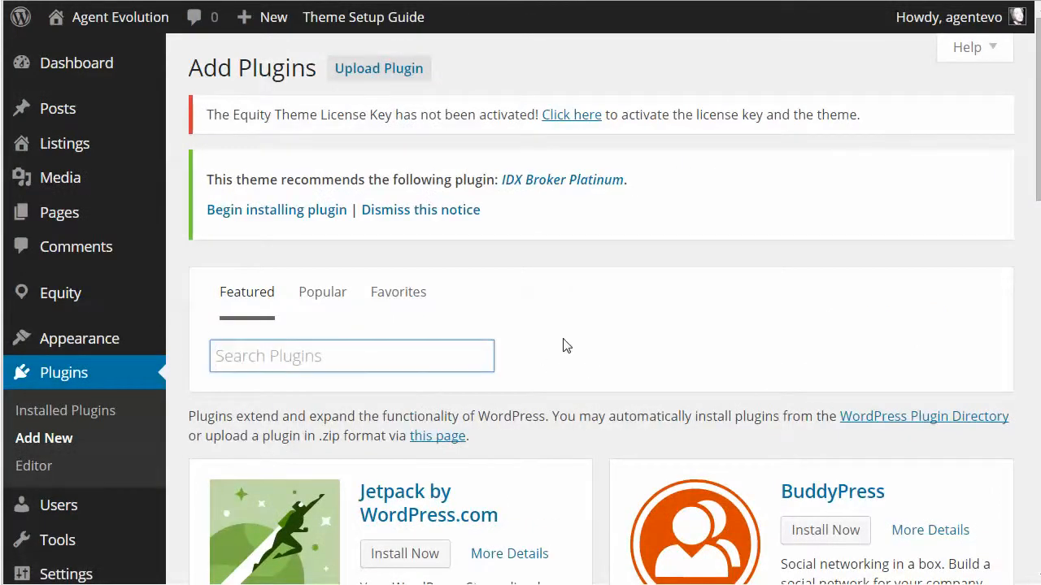
pyautogui.write('widget ')
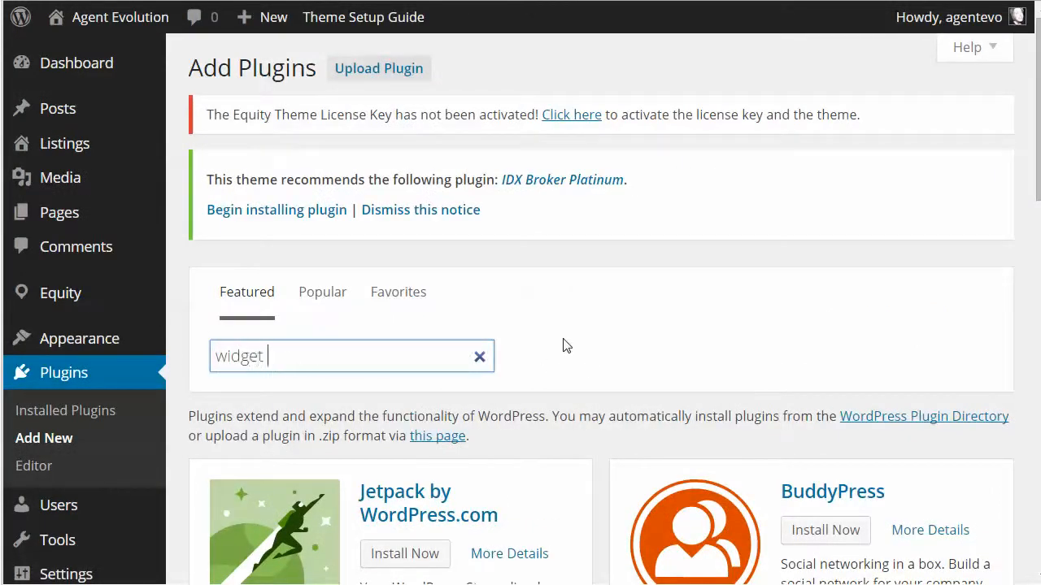
pyautogui.write('importer & expor')
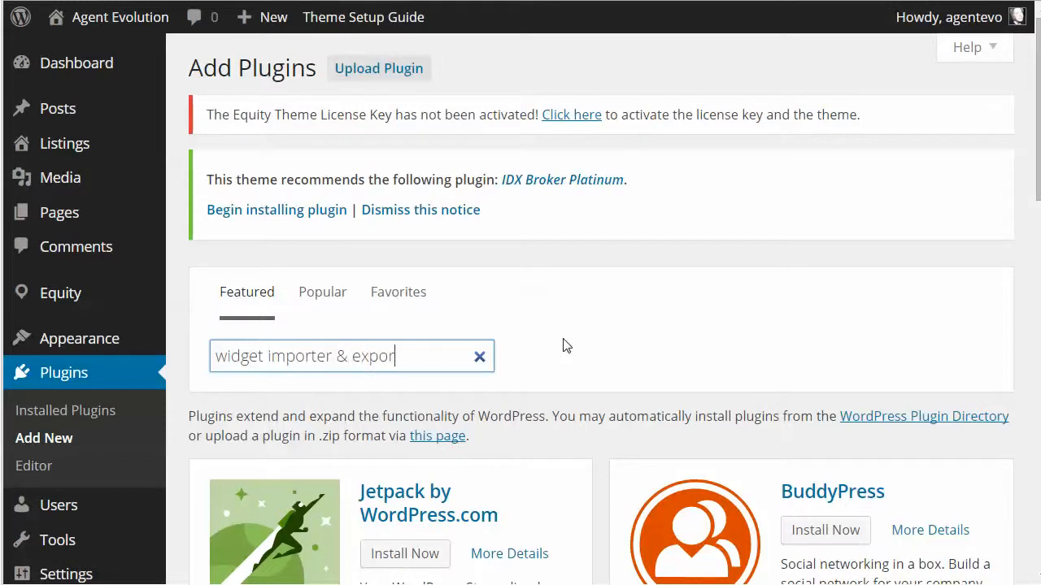
pyautogui.write('ter')
pyautogui.press('Return')
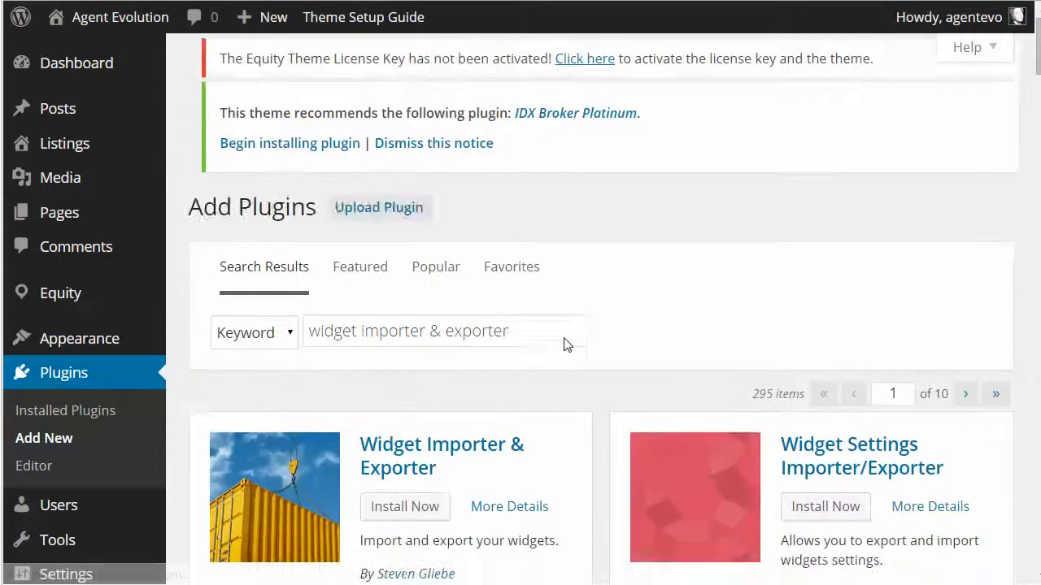
pyautogui.scroll(-3, 566, 345)
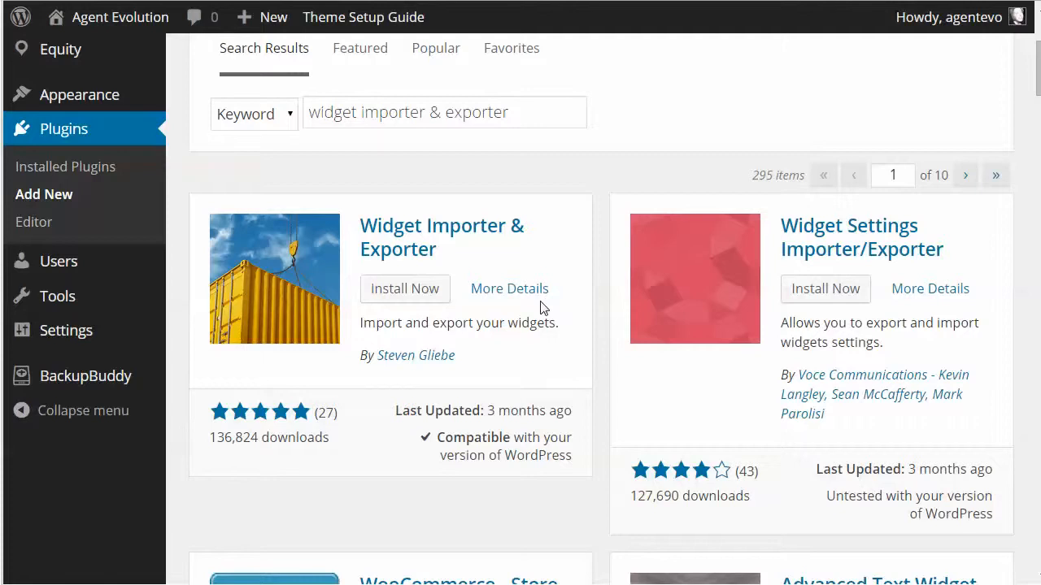
# Install the Widget Importer & Exporter plugin from the search results and activate it.
pyautogui.click(437, 292)
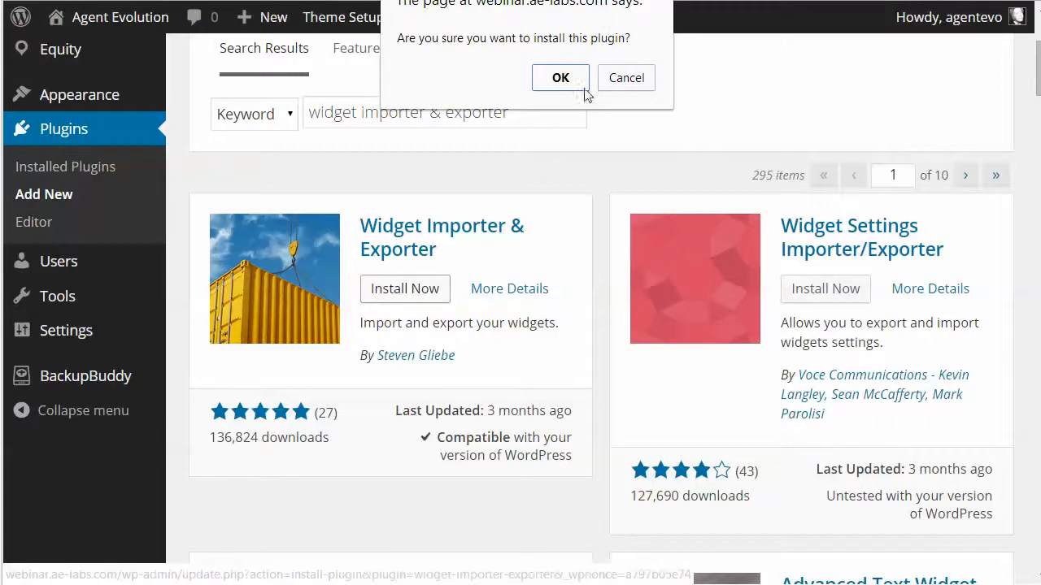
pyautogui.click(560, 79)
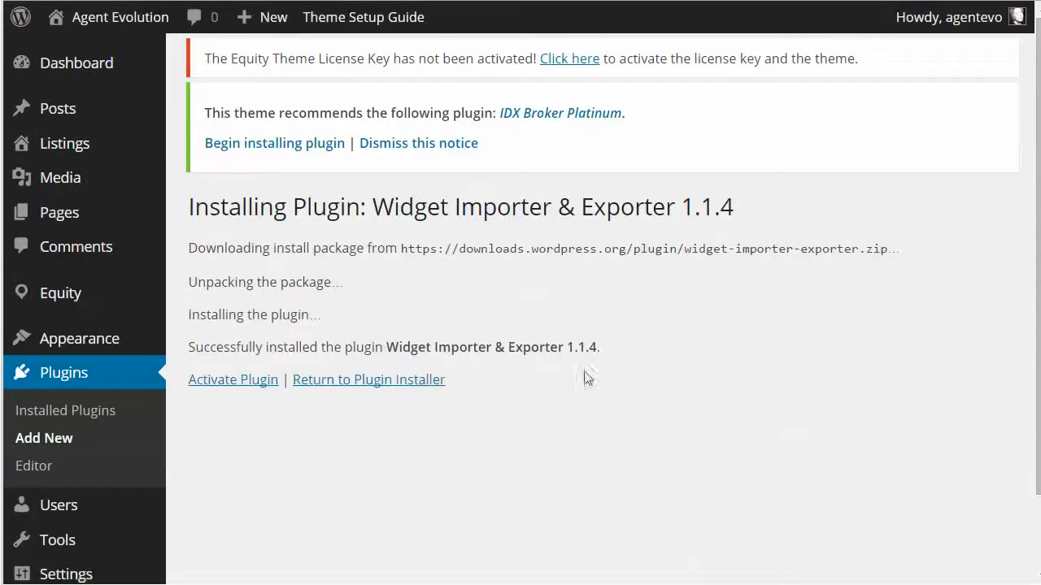
pyautogui.scroll(-1, 368, 390)
pyautogui.click(231, 301)
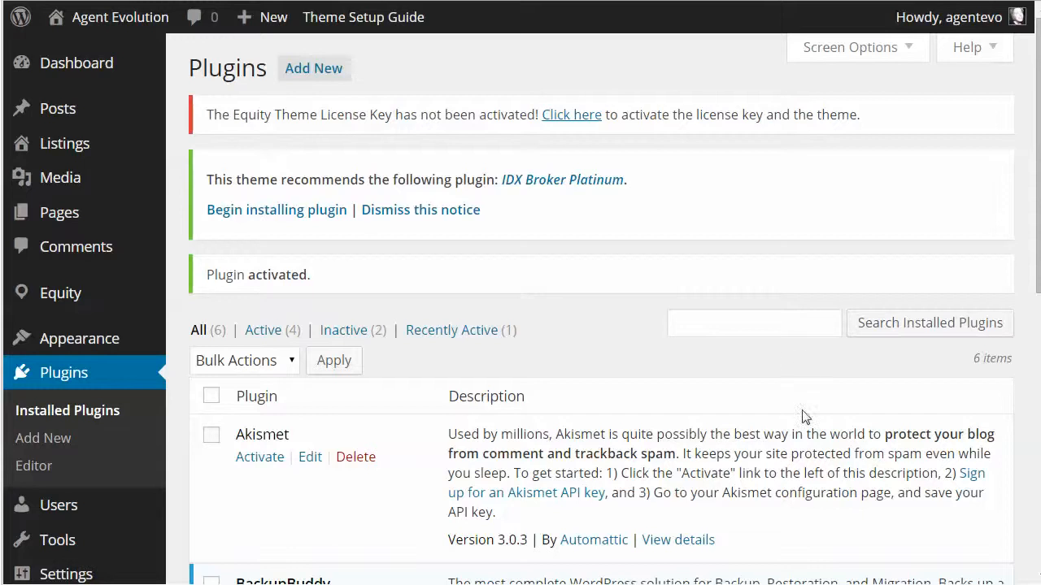
# Switch to the Windows Explorer folder with the Picture Perfect import files and check its two .wie widget files.
pyautogui.hotkey('alt', 'Tab')
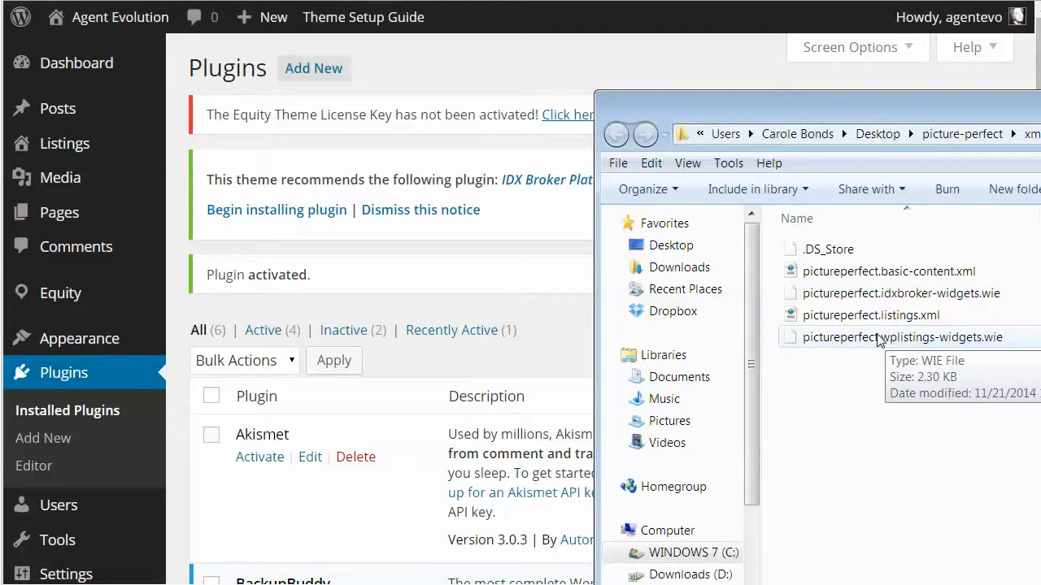
# Return to the WordPress admin, look over the installed plugins, and open the Widget Importer & Exporter tool page.
pyautogui.click(428, 68)
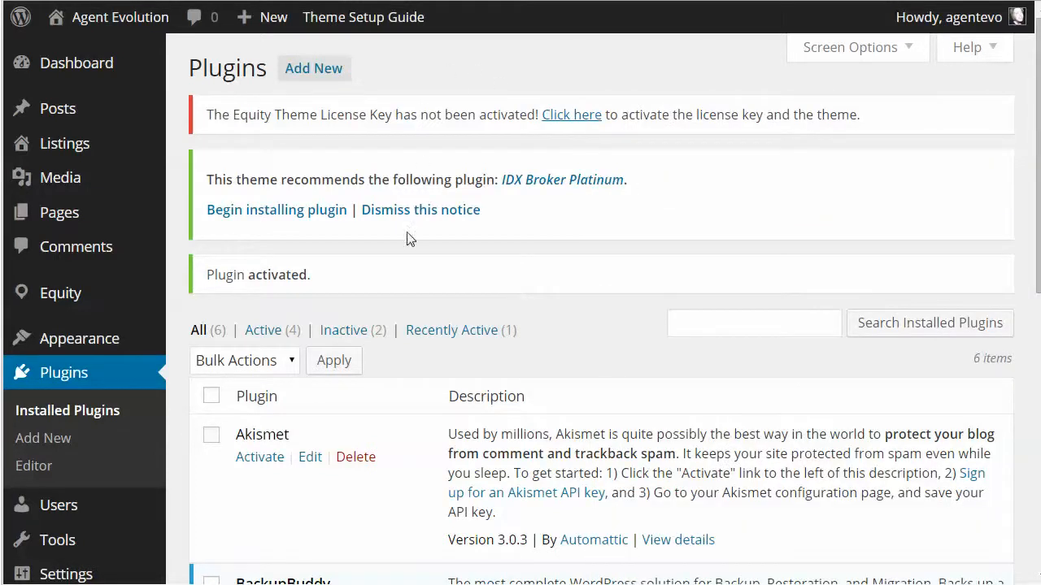
pyautogui.scroll(-8, 410, 237)
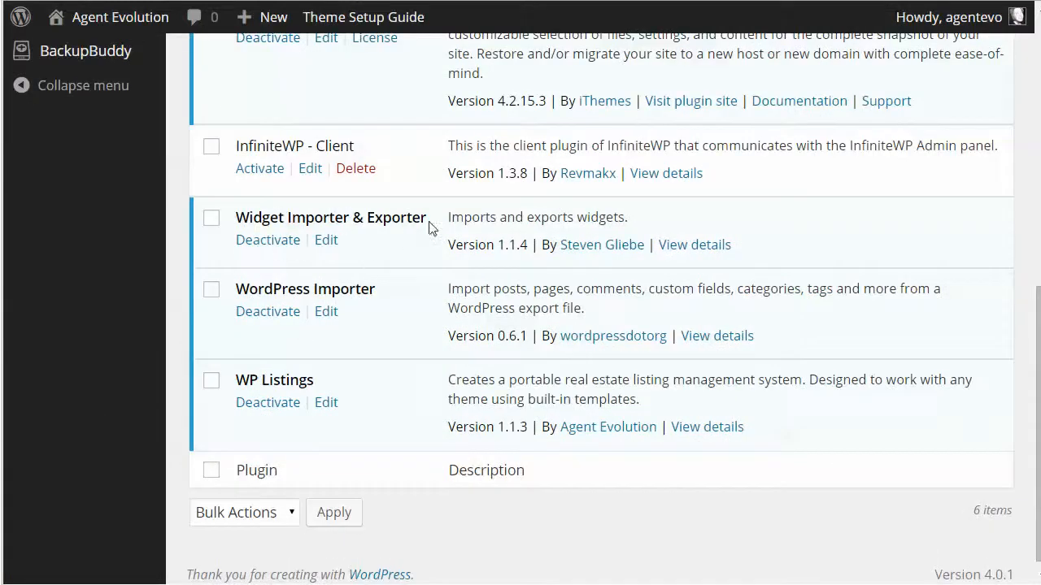
pyautogui.scroll(5, 431, 227)
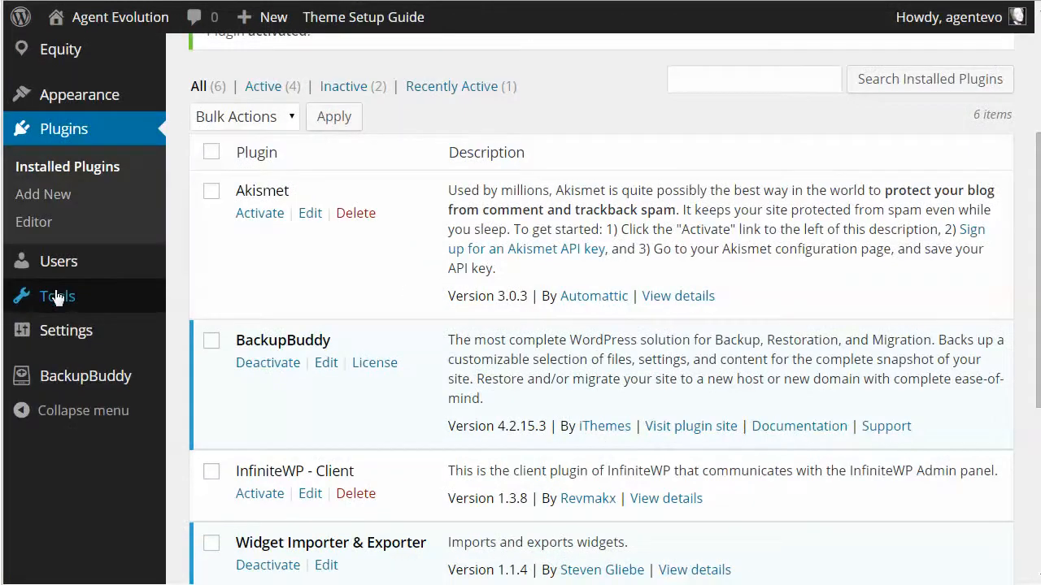
pyautogui.moveTo(57, 298)
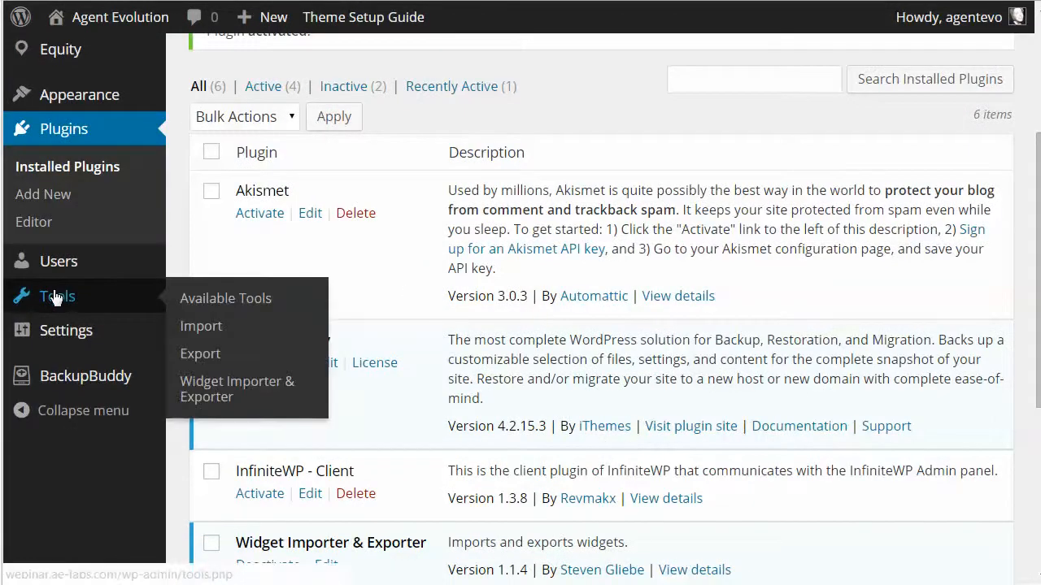
pyautogui.click(227, 388)
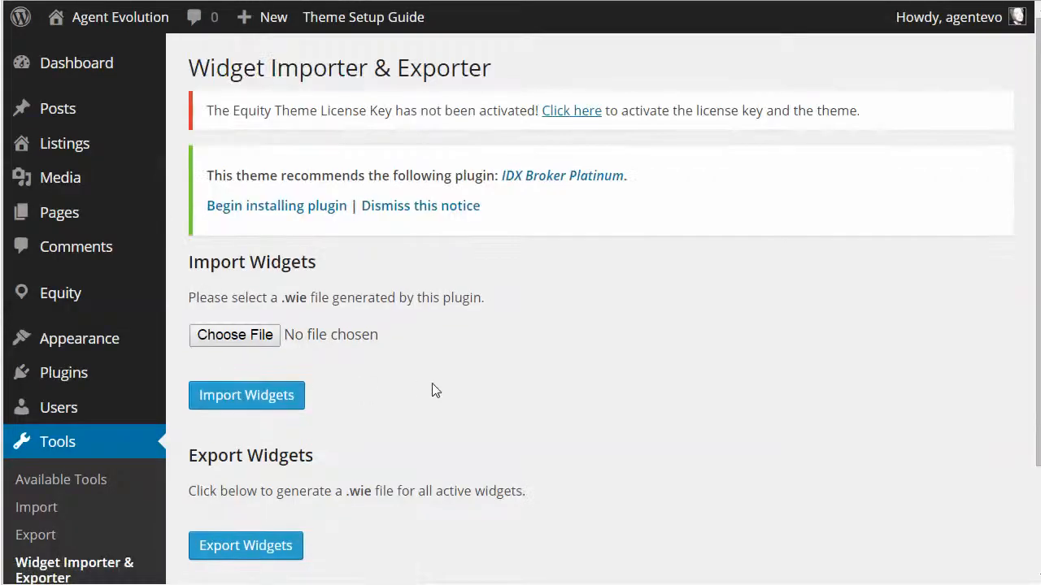
# Import the widgets from pictureperfect.wplistings-widgets.wie and review the import results.
pyautogui.click(227, 336)
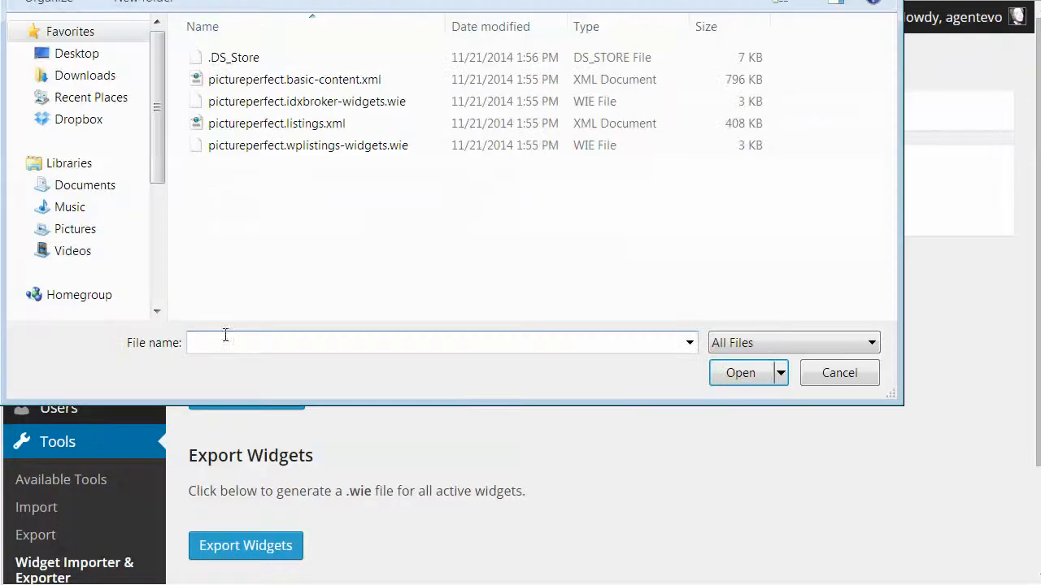
pyautogui.click(240, 146)
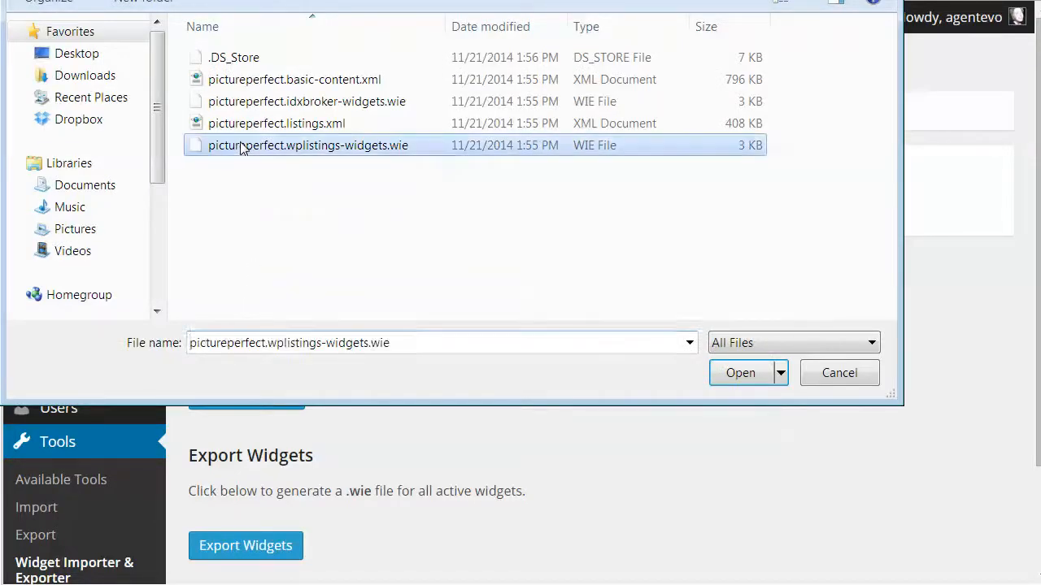
pyautogui.click(740, 374)
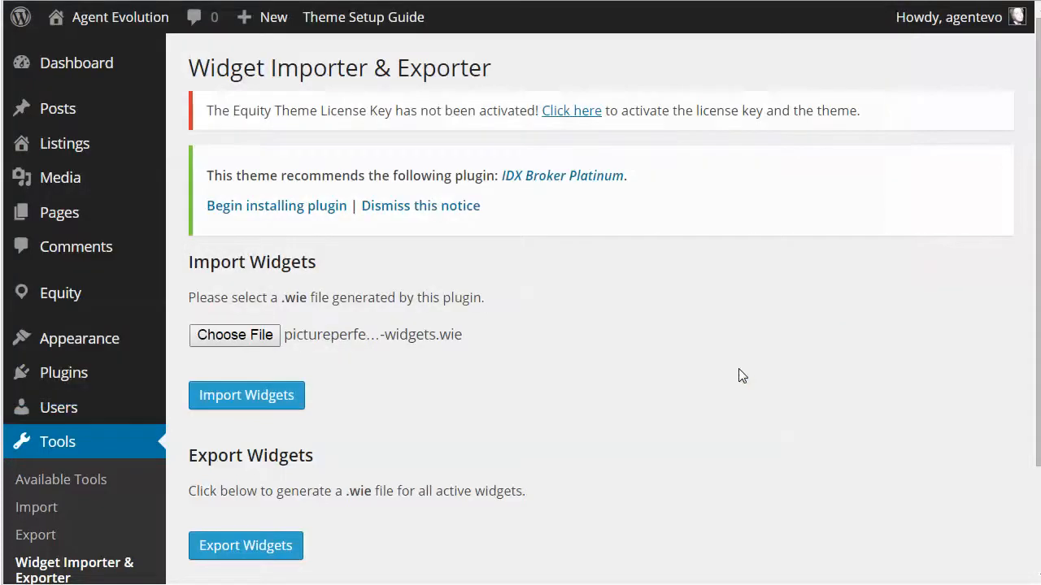
pyautogui.click(235, 397)
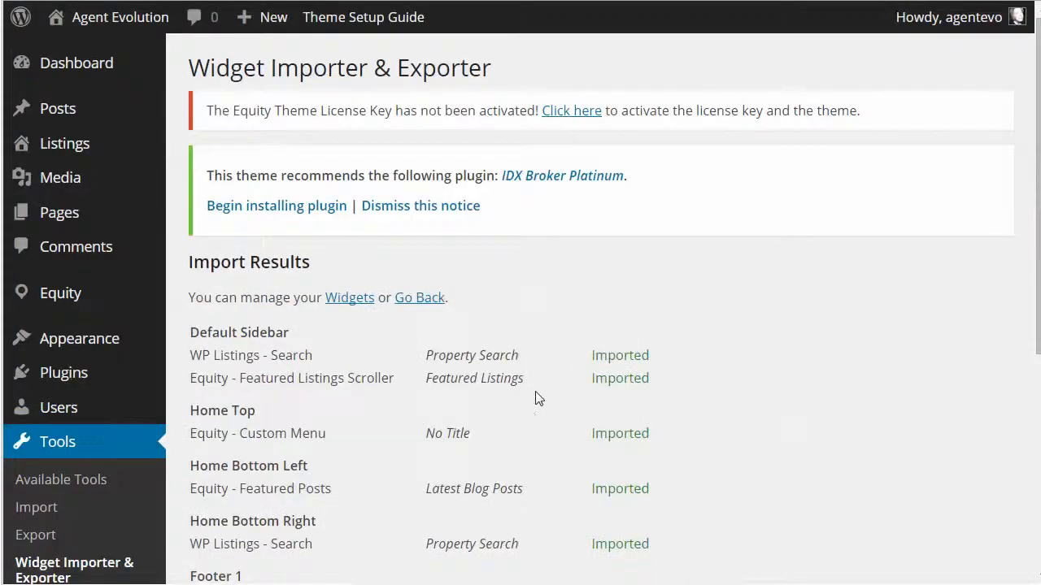
pyautogui.scroll(-5, 535, 394)
pyautogui.scroll(5, 535, 398)
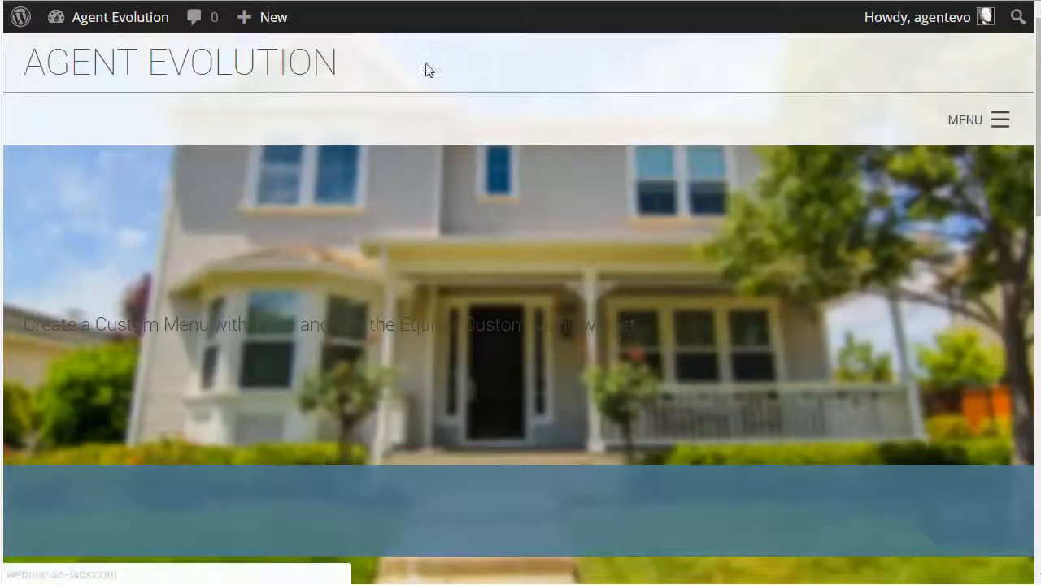
# Look over the imported widgets on the site's front page, from the blog posts and property search to the footer.
pyautogui.scroll(-5, 606, 249)
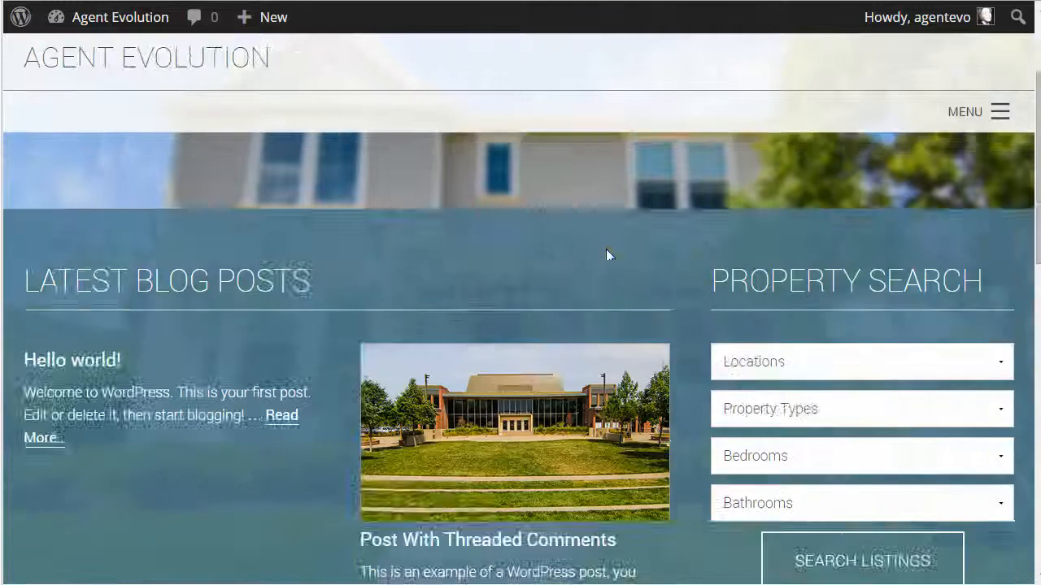
pyautogui.scroll(2, 325, 260)
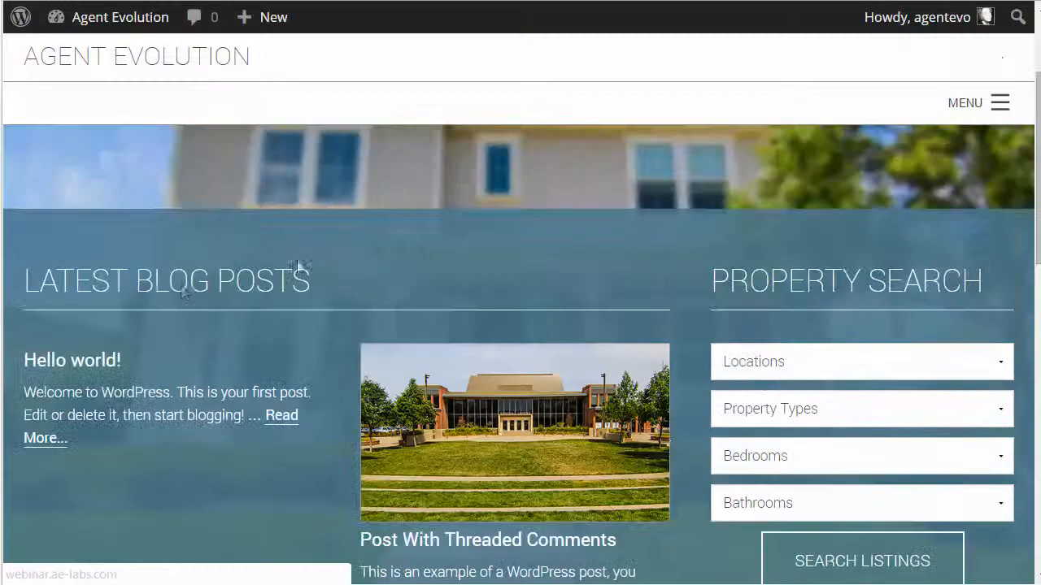
pyautogui.scroll(-4, 878, 284)
pyautogui.scroll(-4, 877, 285)
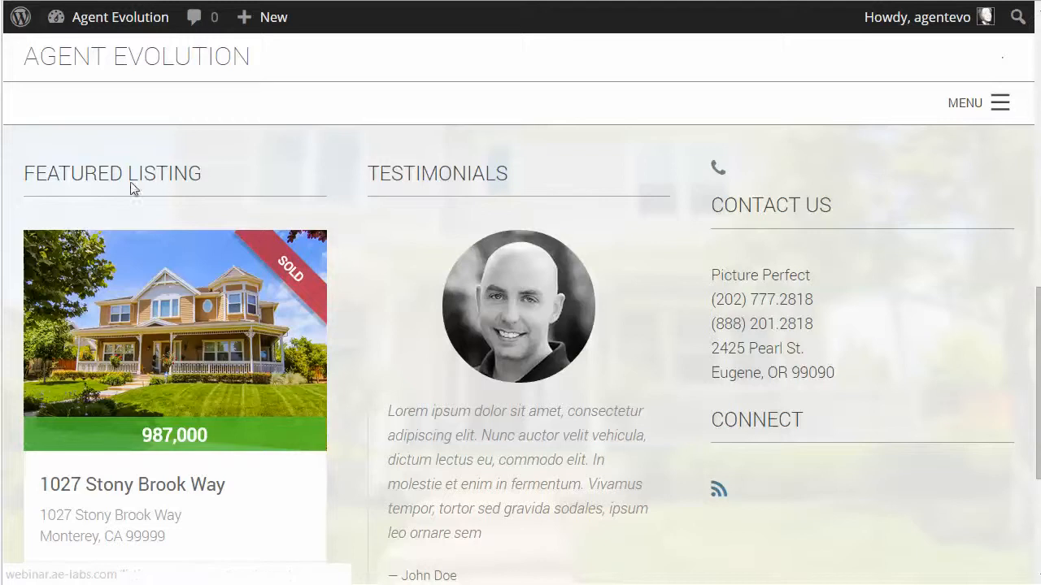
pyautogui.scroll(-3, 882, 326)
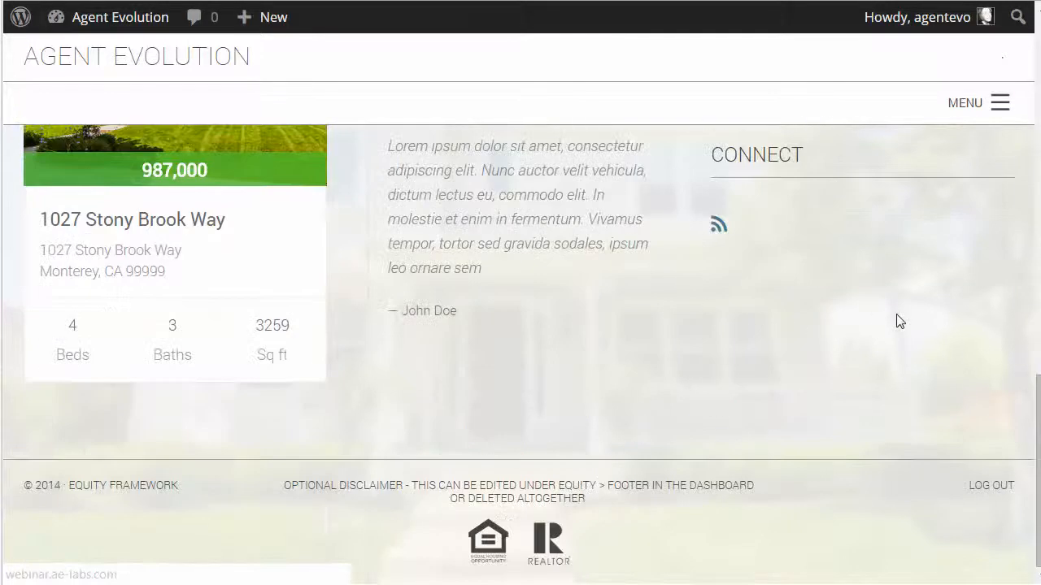
pyautogui.press('Home')
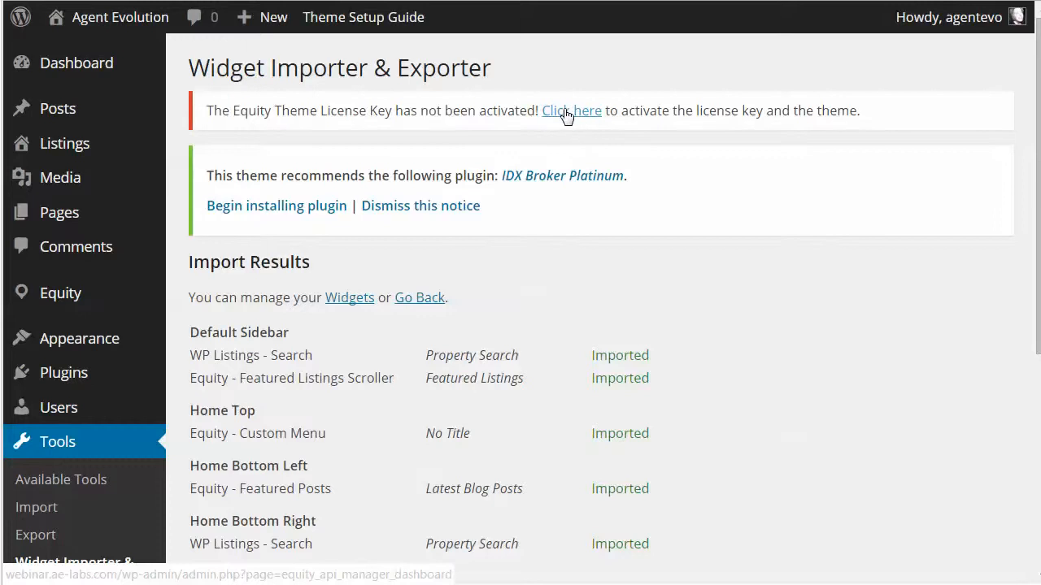
# Open the Equity license activation form with its key and email fields, and view the API downloads section on the Agent Evolution account page.
pyautogui.moveTo(144, 290)
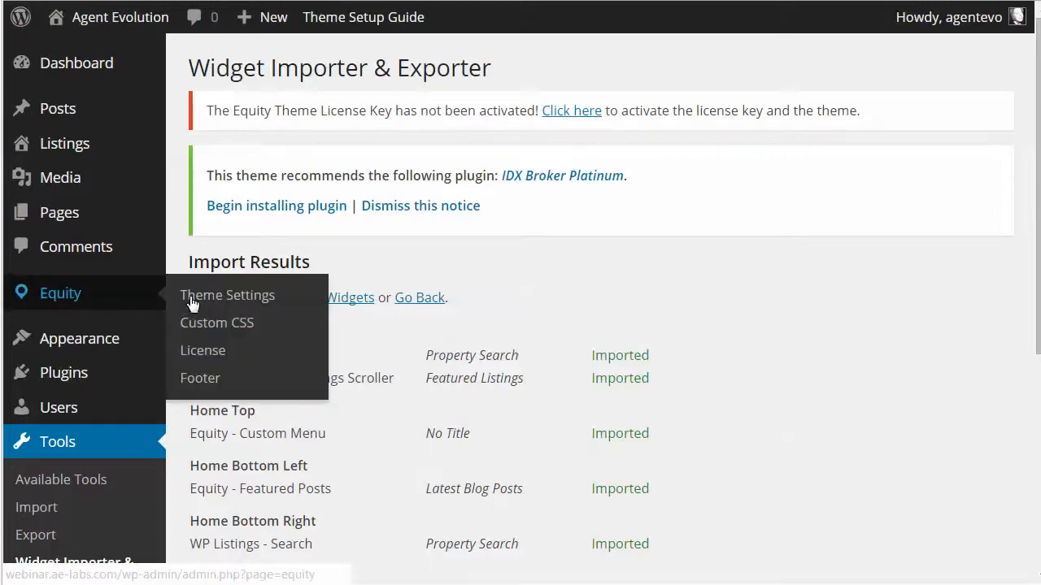
pyautogui.click(199, 352)
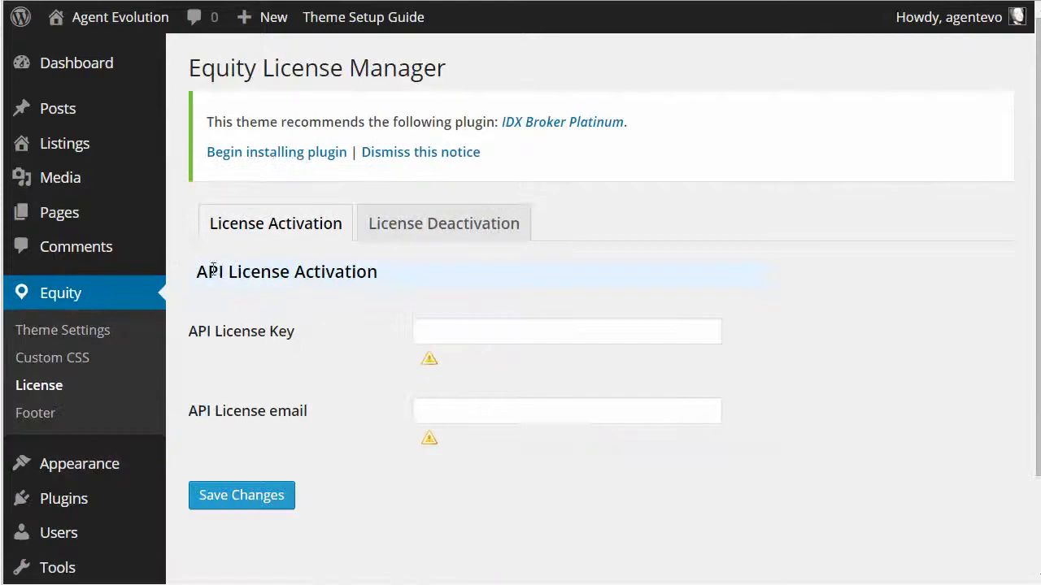
pyautogui.click(454, 334)
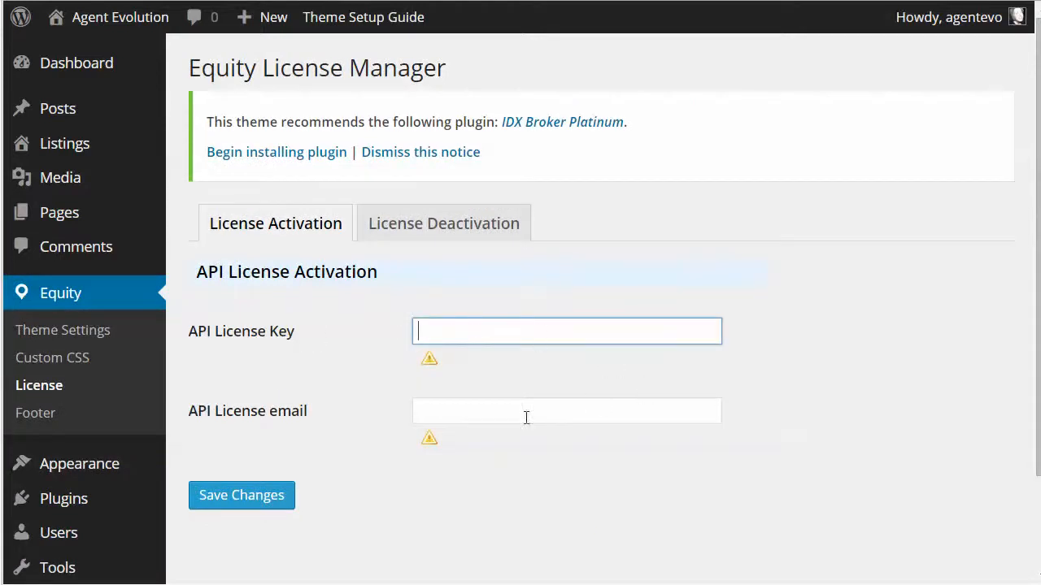
pyautogui.click(581, 406)
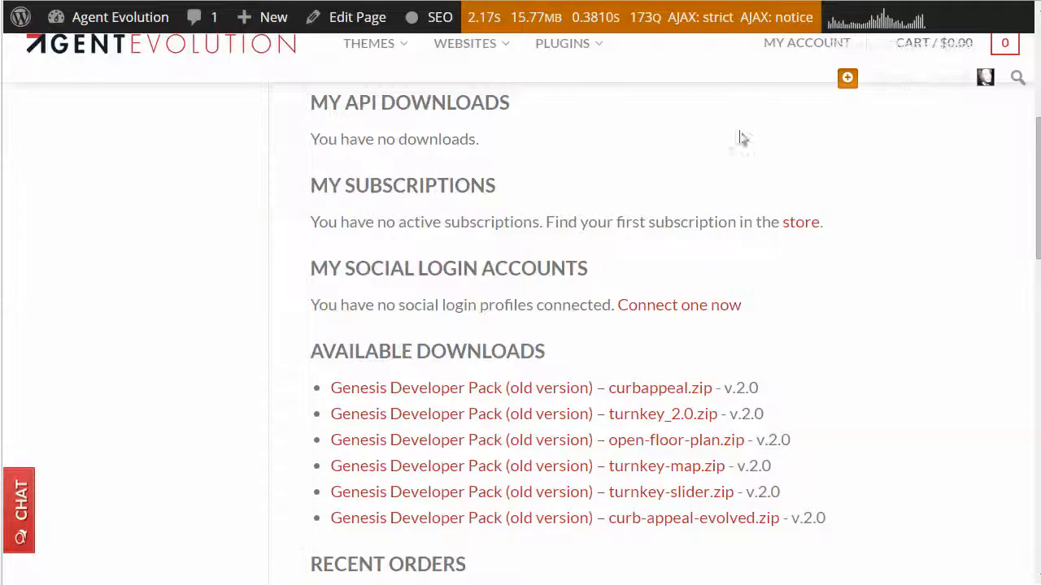
pyautogui.scroll(2, 654, 322)
pyautogui.scroll(1, 654, 322)
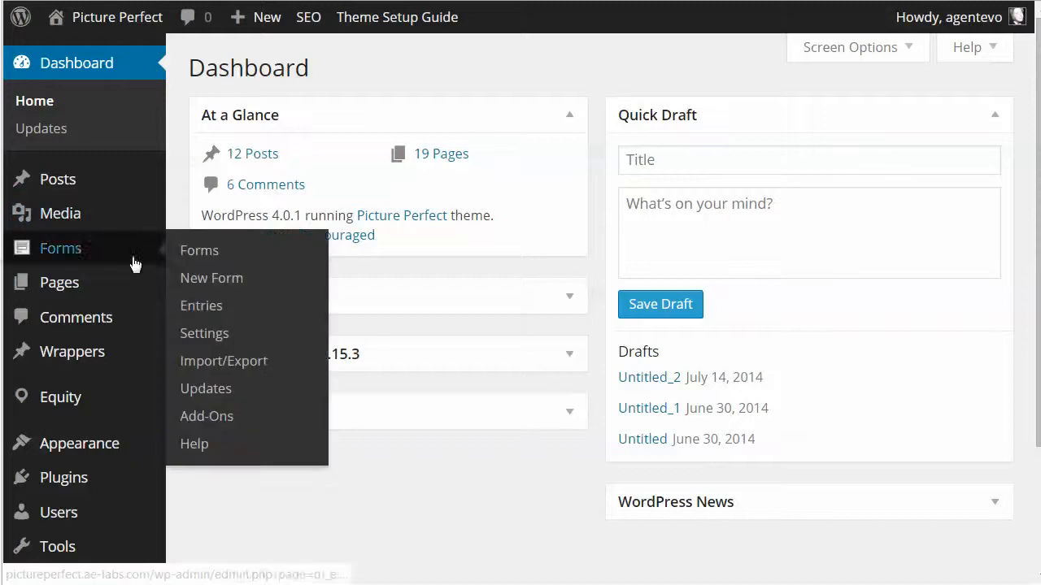
# On the Picture Perfect demo site's admin, open the installed plugins and find IDX Broker in the list.
pyautogui.scroll(-2, 135, 391)
pyautogui.moveTo(134, 391)
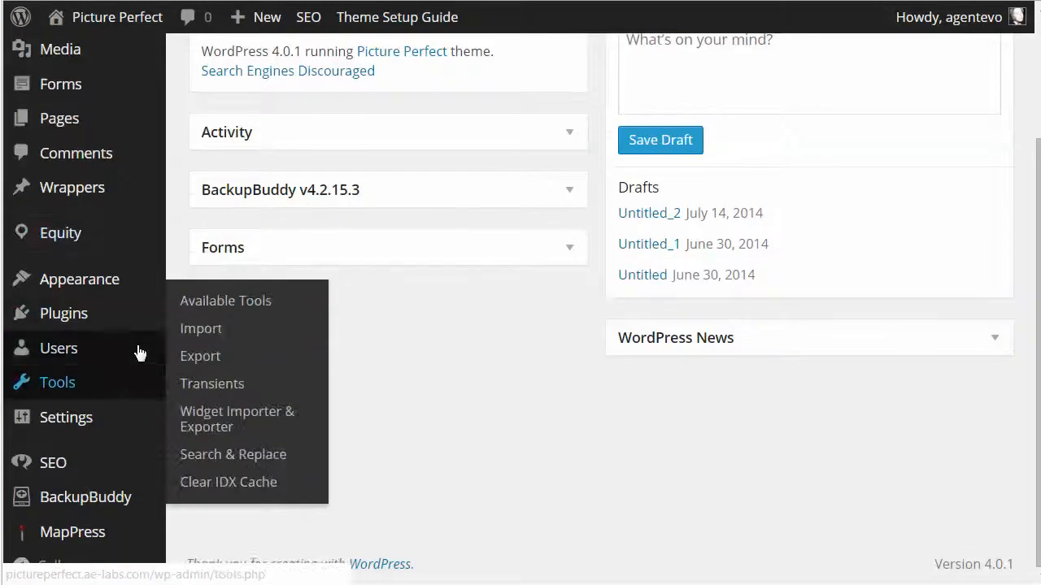
pyautogui.moveTo(144, 235)
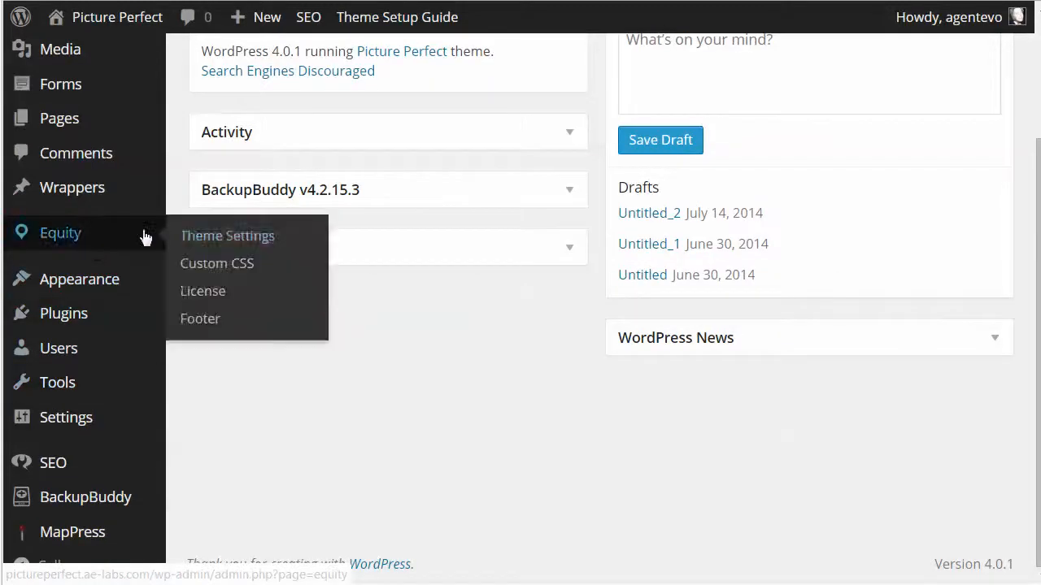
pyautogui.moveTo(167, 313)
pyautogui.click(203, 317)
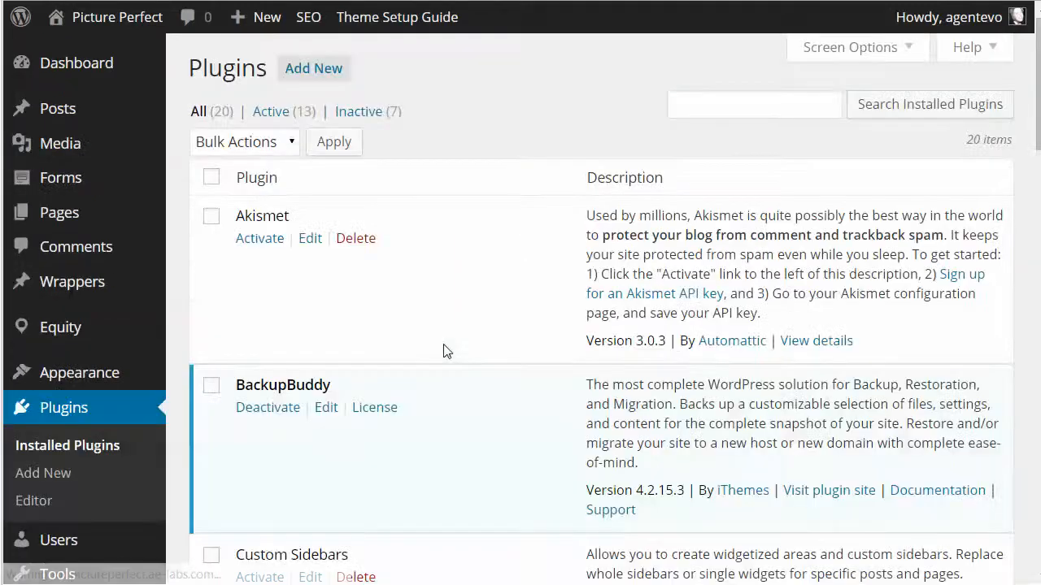
pyautogui.scroll(-6, 443, 352)
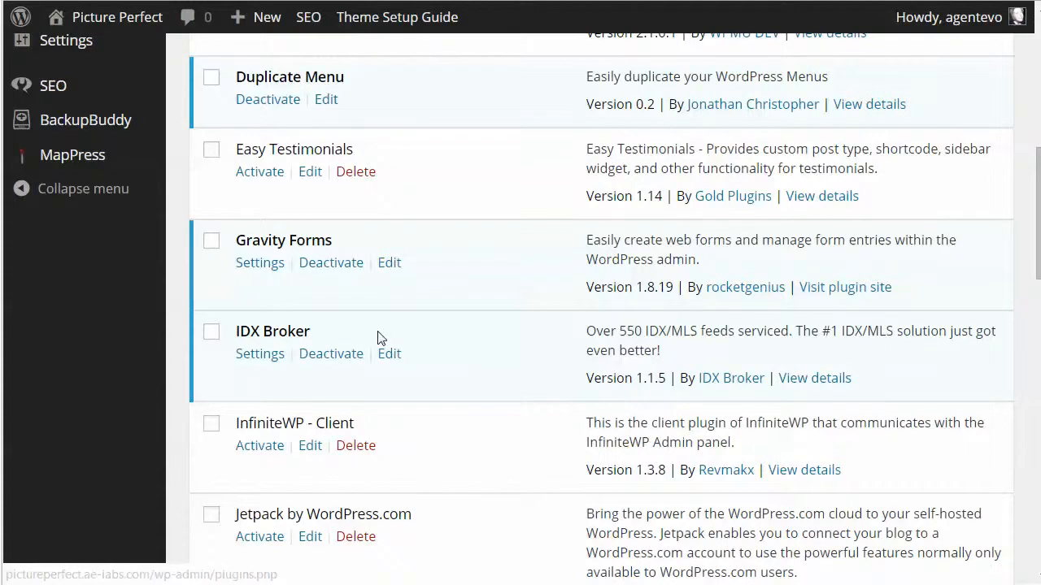
pyautogui.scroll(3, 378, 337)
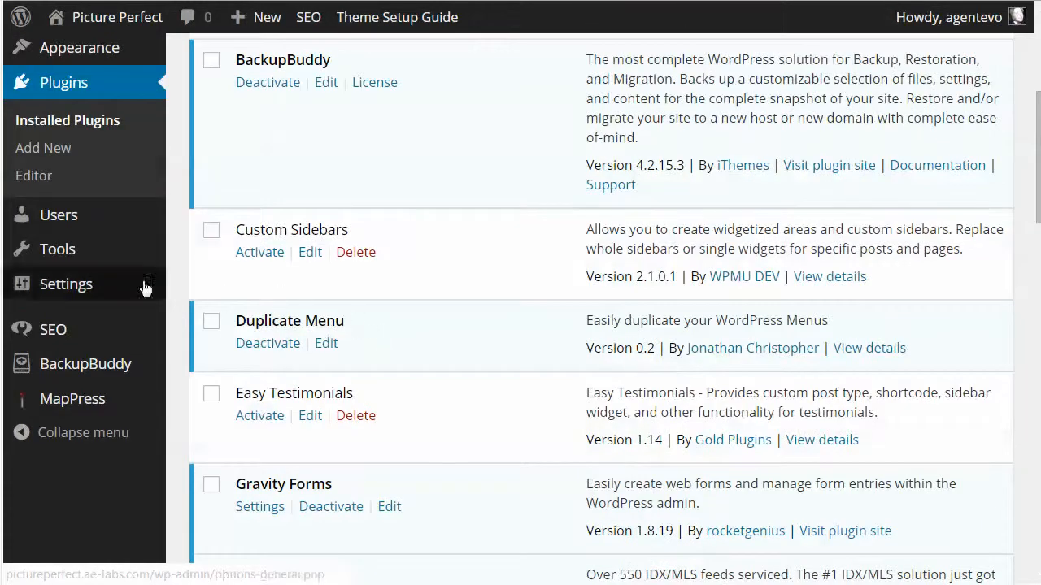
# Open the IDX Broker plugin settings and examine the API key field and the Wrappers options in the admin.
pyautogui.moveTo(65, 286)
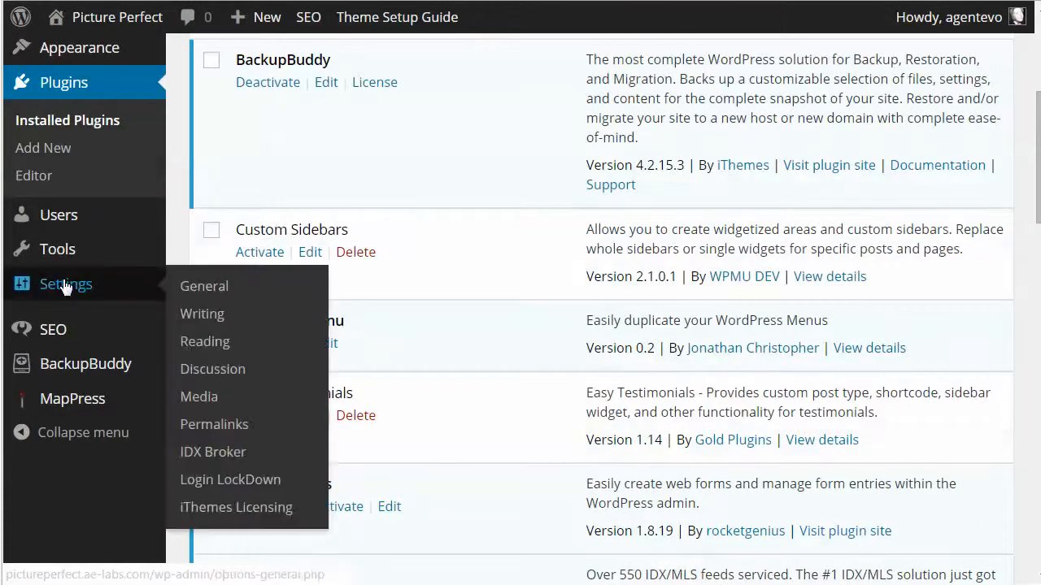
pyautogui.click(207, 453)
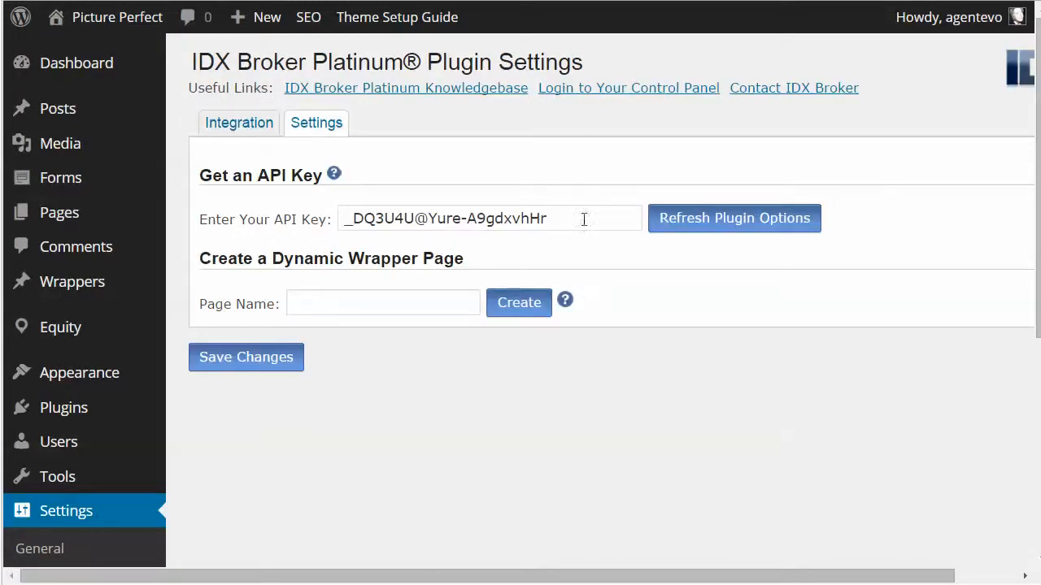
pyautogui.click(584, 219)
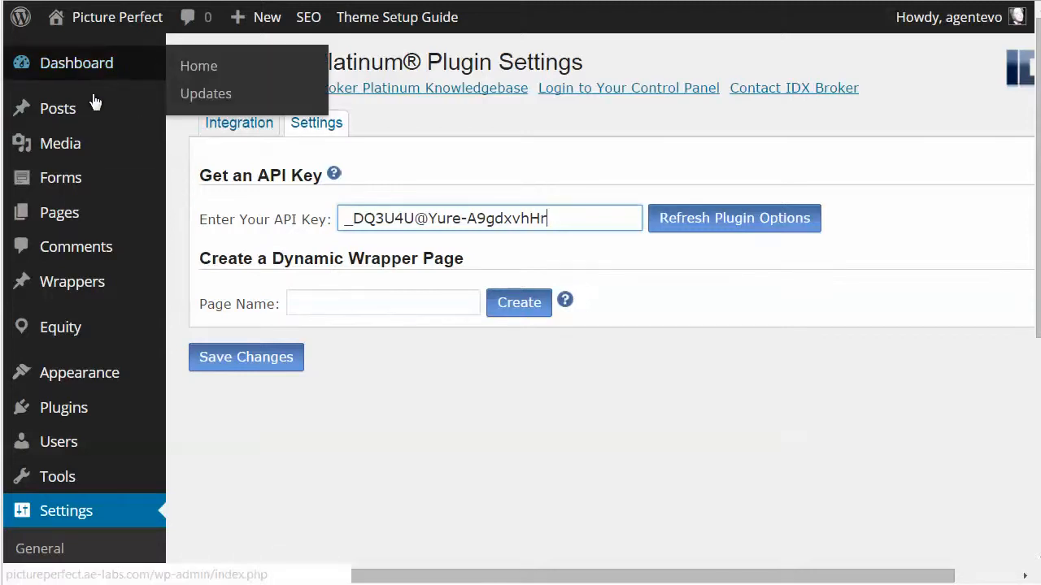
pyautogui.moveTo(95, 135)
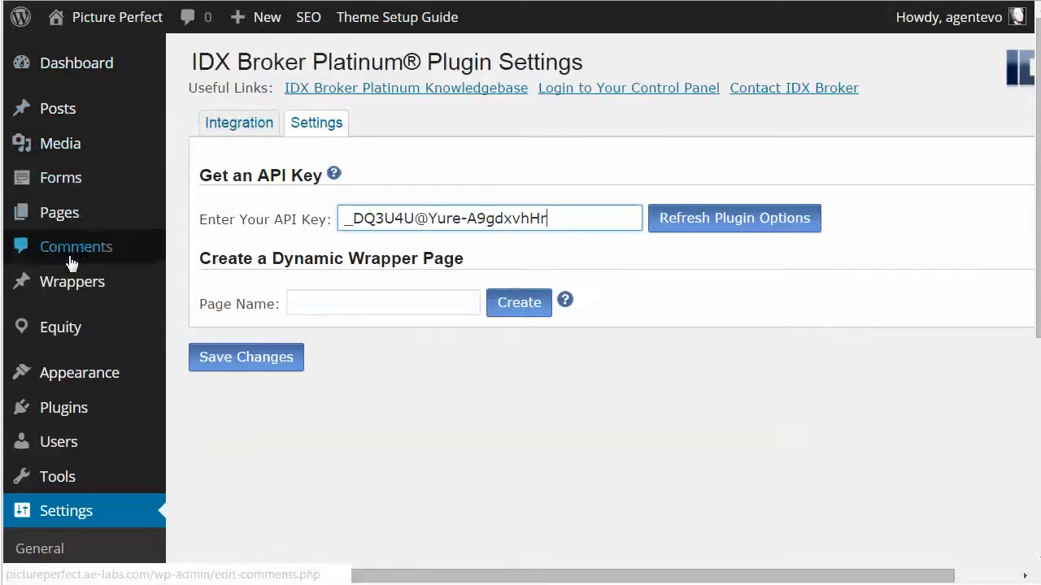
pyautogui.moveTo(31, 283)
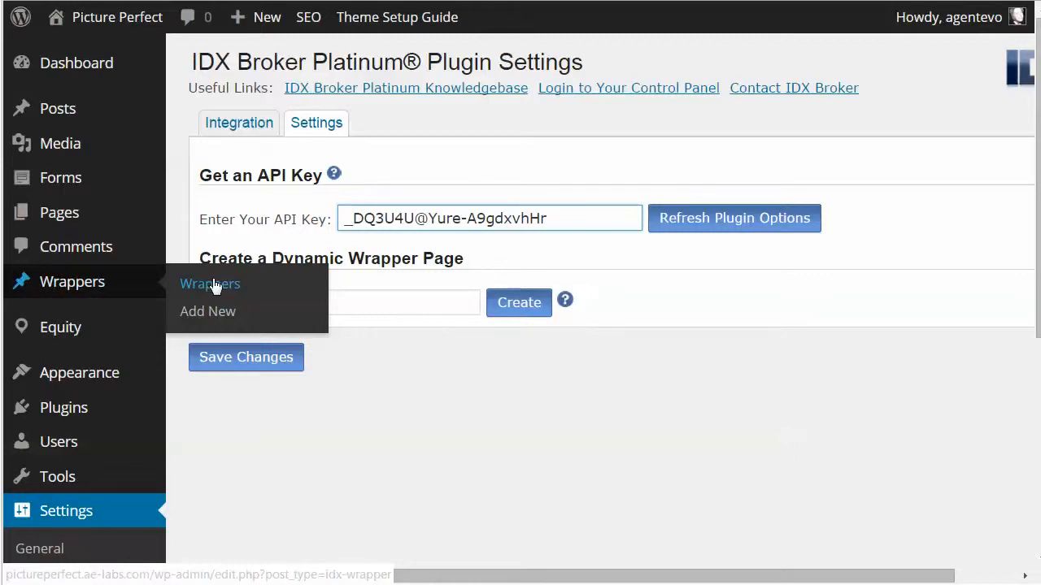
# Open the Picture Perfect demo site's widgets page and look through the available Equity IDX widgets.
pyautogui.moveTo(157, 365)
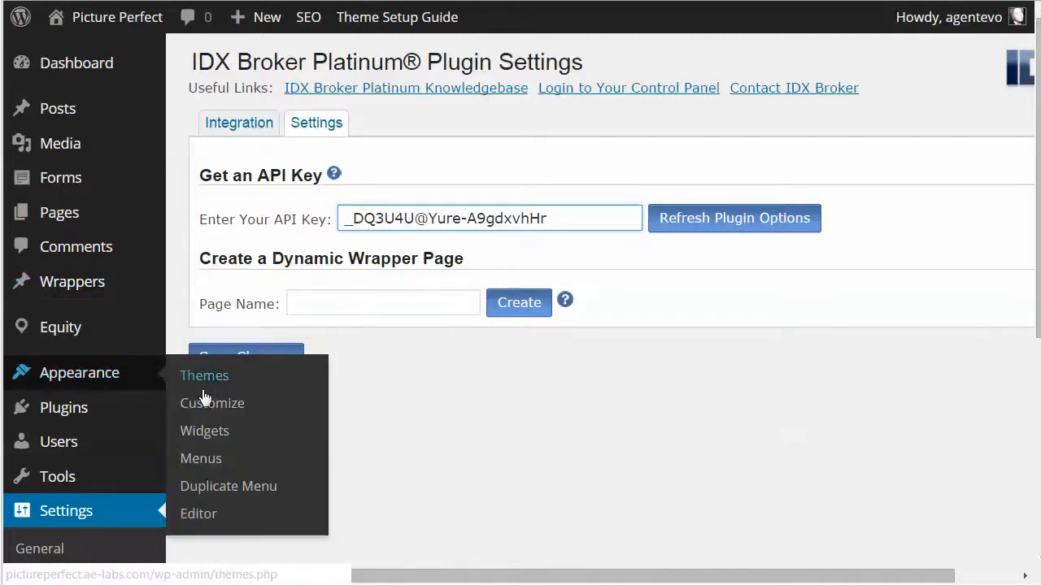
pyautogui.click(196, 433)
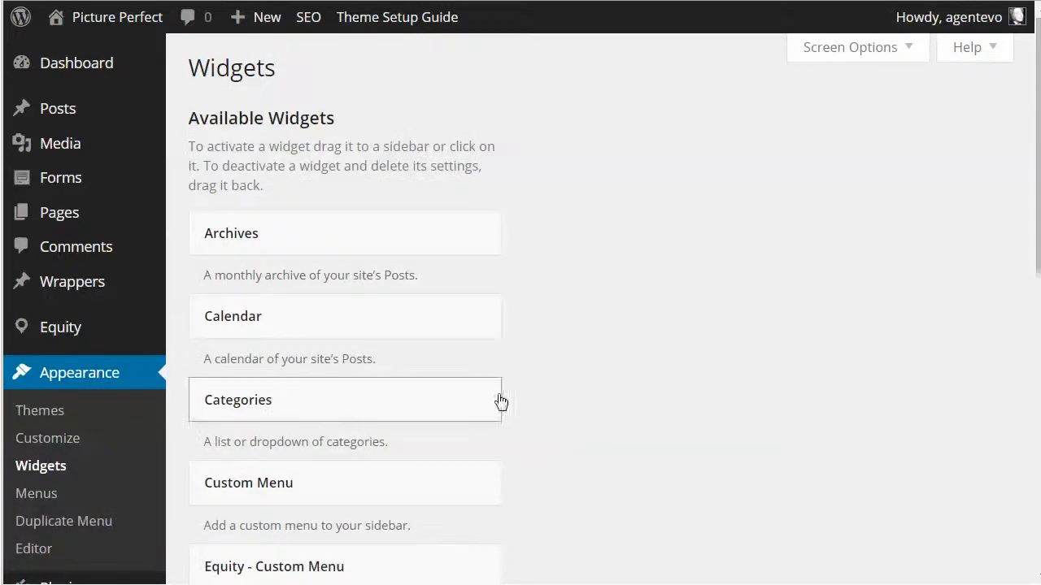
pyautogui.scroll(-7, 499, 400)
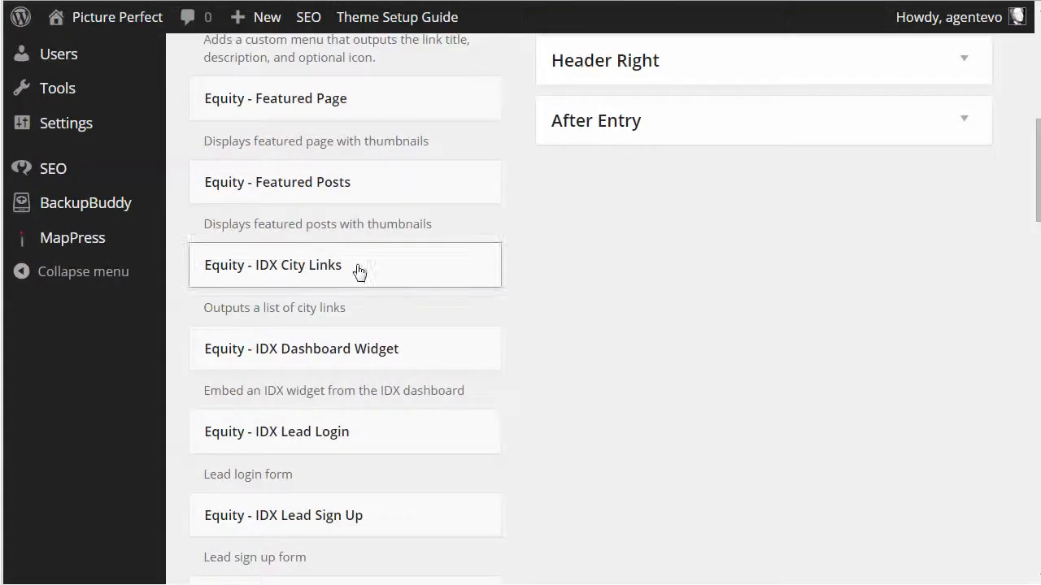
pyautogui.scroll(-4, 377, 387)
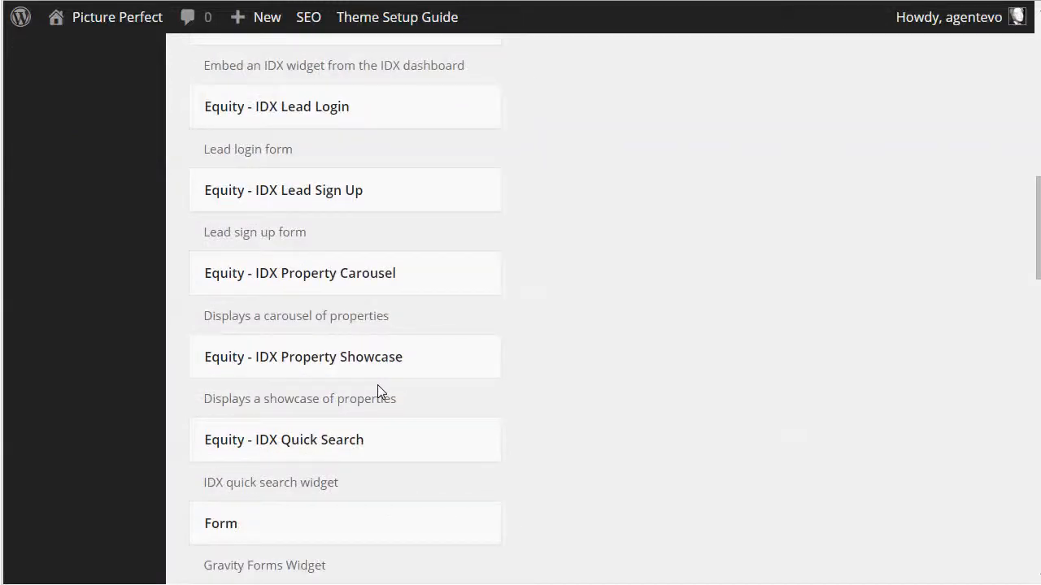
pyautogui.scroll(5, 378, 391)
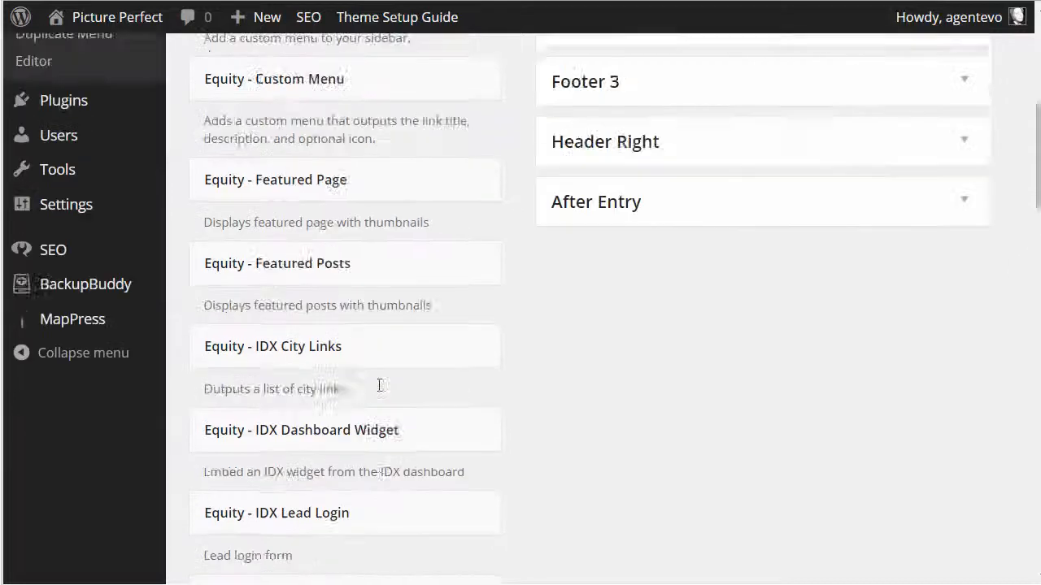
pyautogui.scroll(6, 379, 389)
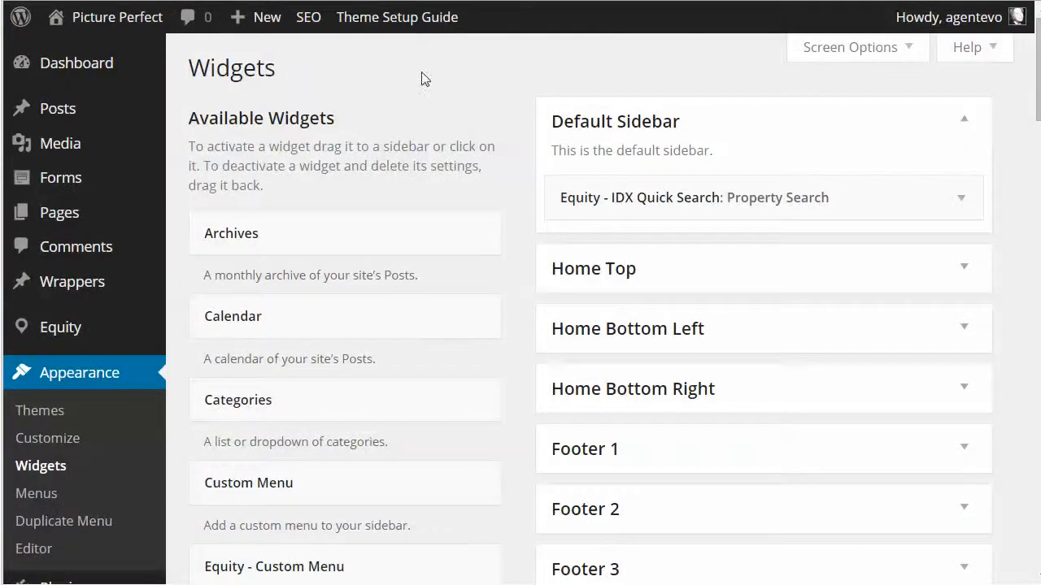